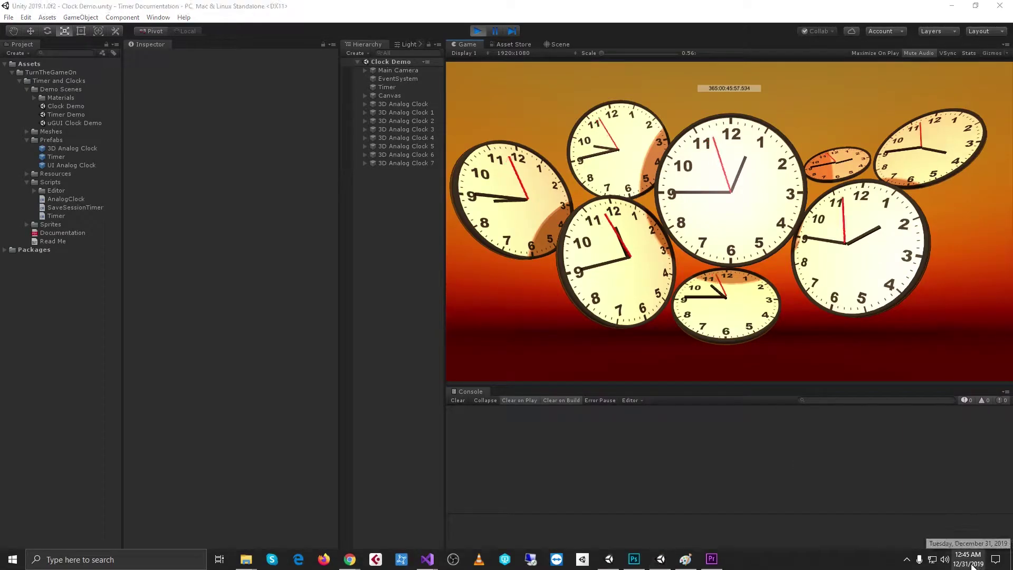
Compare the running clocks with the system time, and set the 3D Analog Clock's System Time Hour Offset to 23
left_click(973, 565)
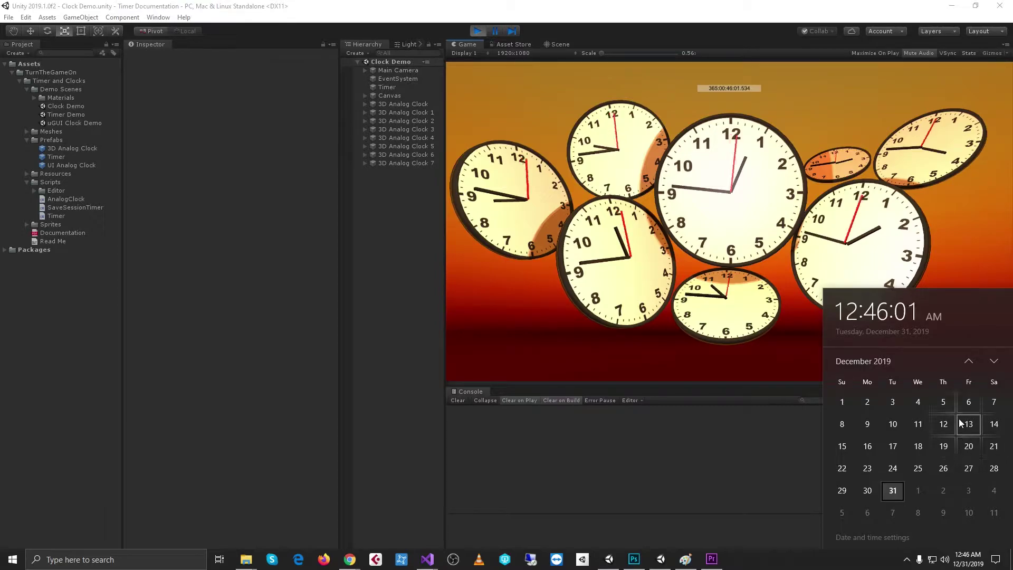
left_click(746, 239)
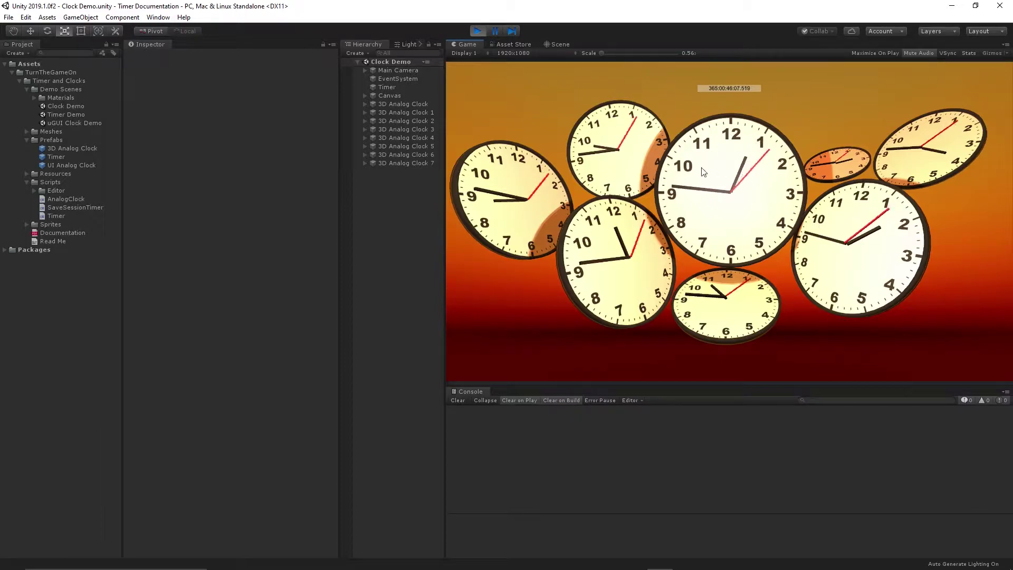
left_click(416, 105)
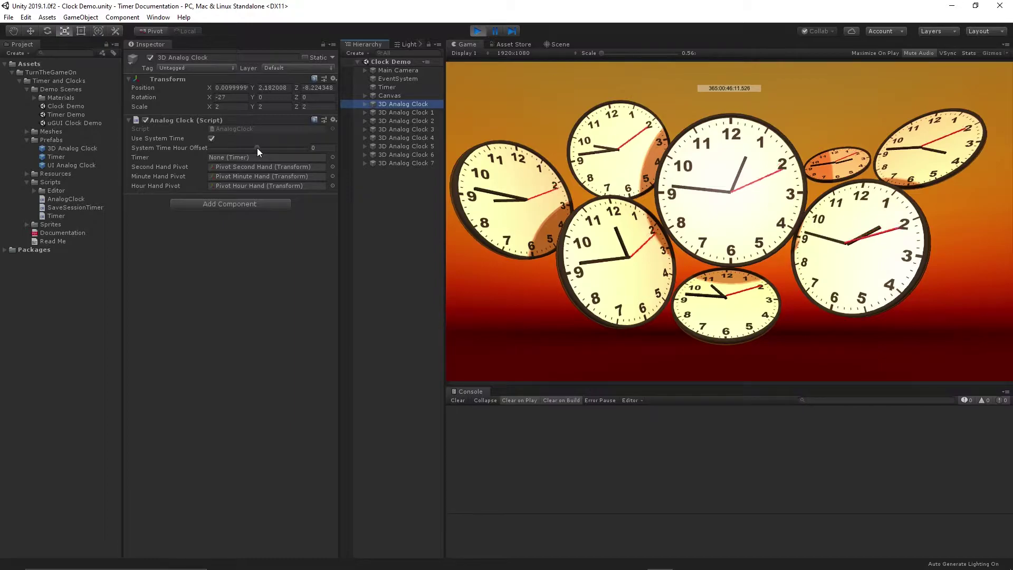
left_click_drag(258, 148, 303, 151)
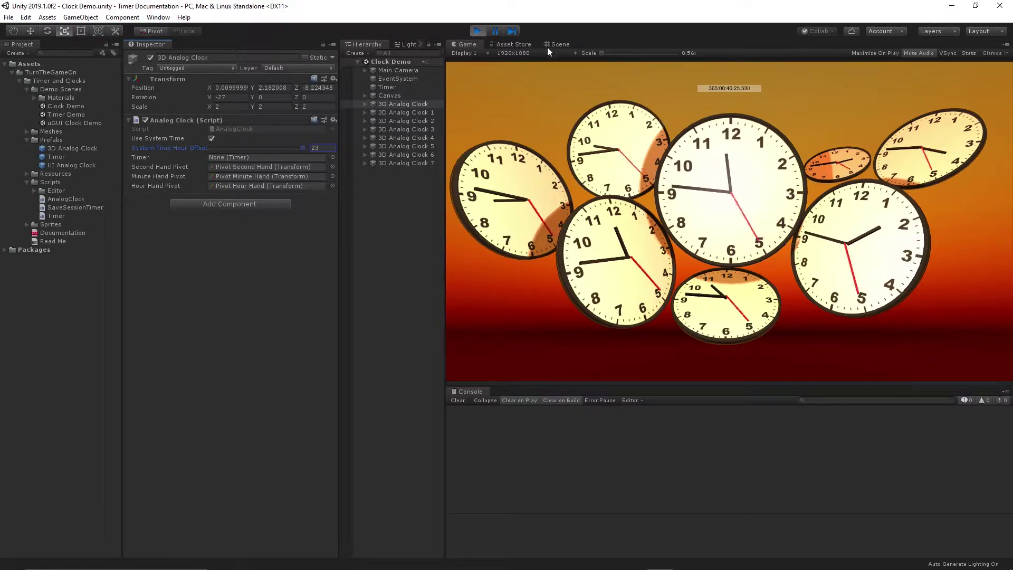
Frame the 3D Analog Clock in the Scene view, scale it uniformly to about 3.71 and rotate it slightly
left_click(561, 44)
left_click(415, 104)
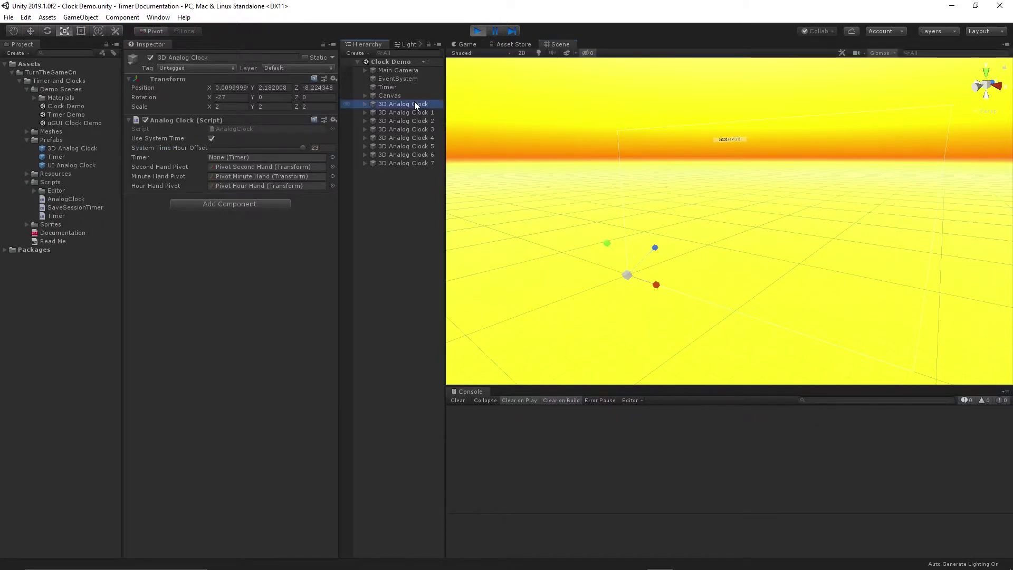
key("f")
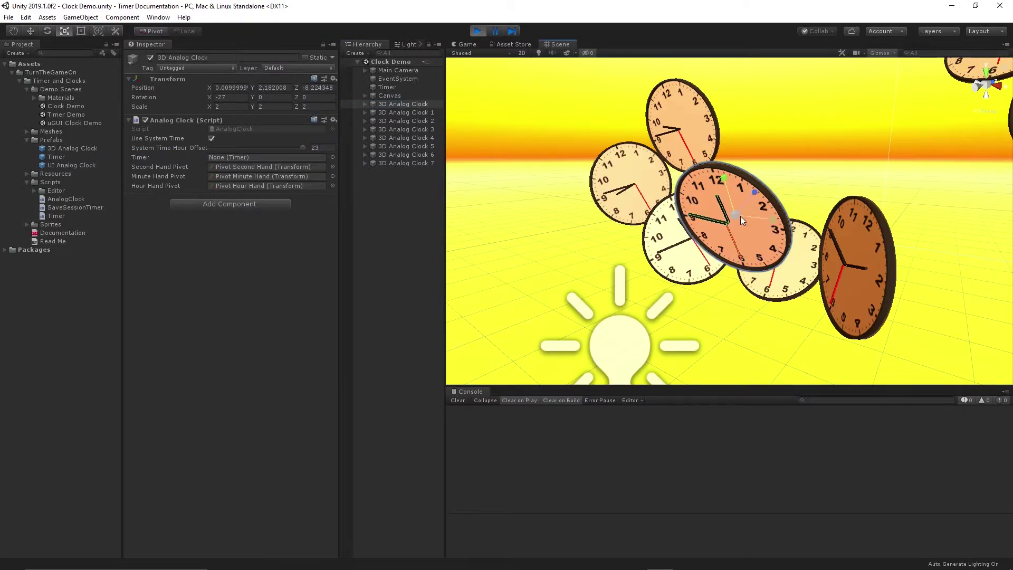
mouse_move(740, 216)
left_mouse_down()
mouse_move(777, 207)
mouse_move(761, 234)
mouse_move(717, 246)
mouse_move(740, 233)
left_mouse_up()
key("e")
key("w")
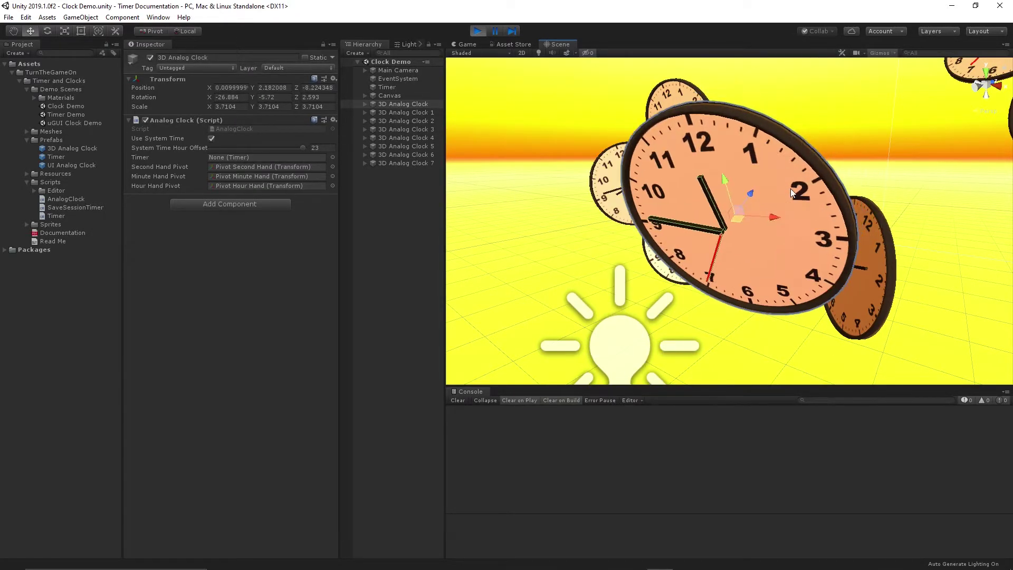
Expand the 3D Analog Clock's hierarchy to examine its hour, minute and second hand pivots, and stop Play mode
left_click(364, 104)
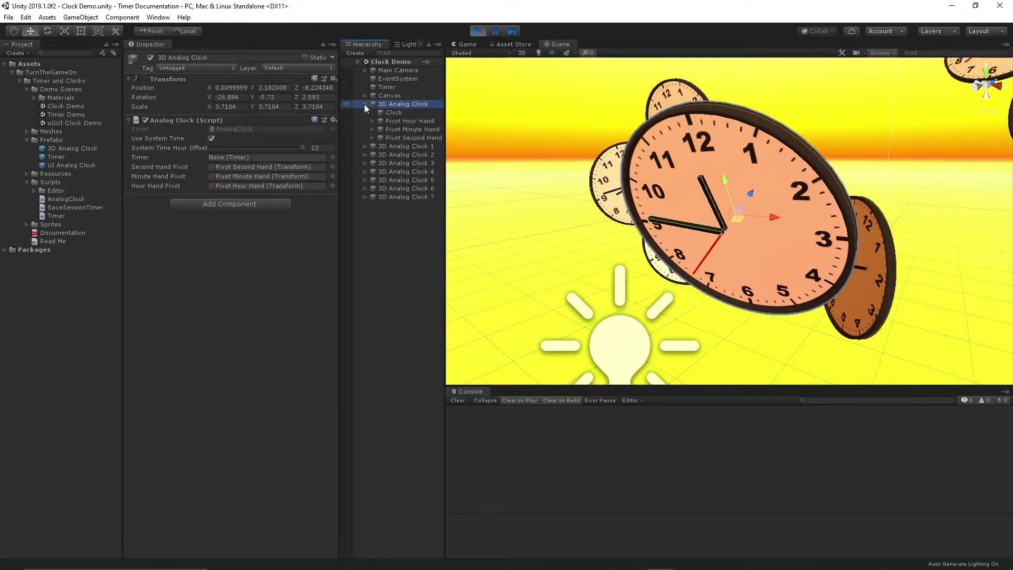
left_click(372, 121)
left_click(372, 138)
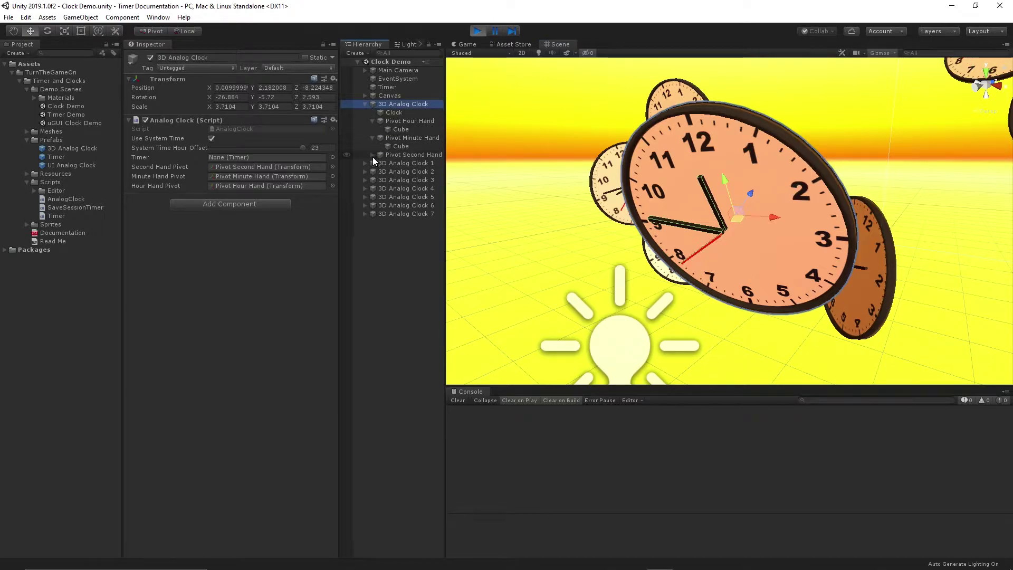
left_click(372, 154)
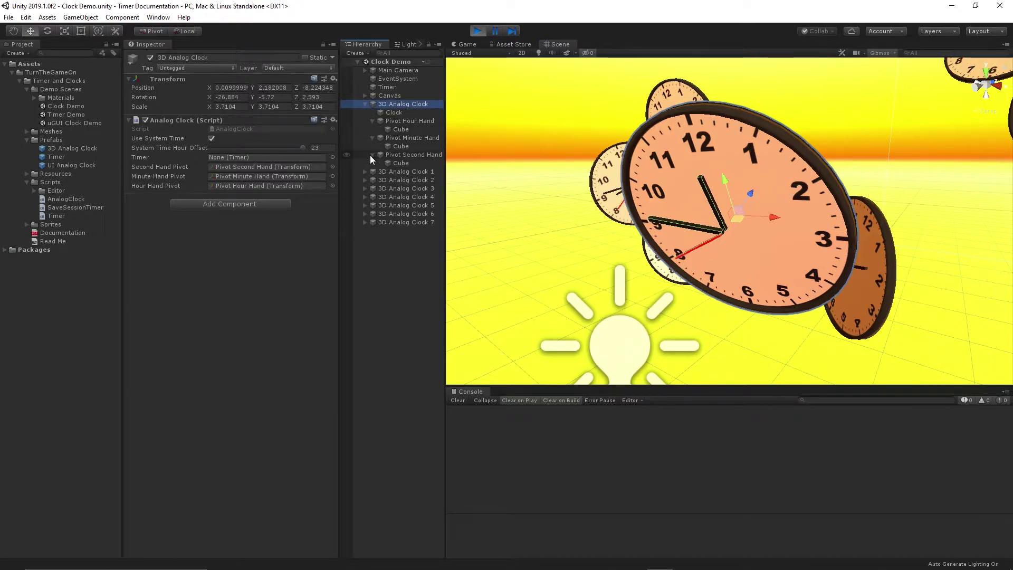
left_click(478, 31)
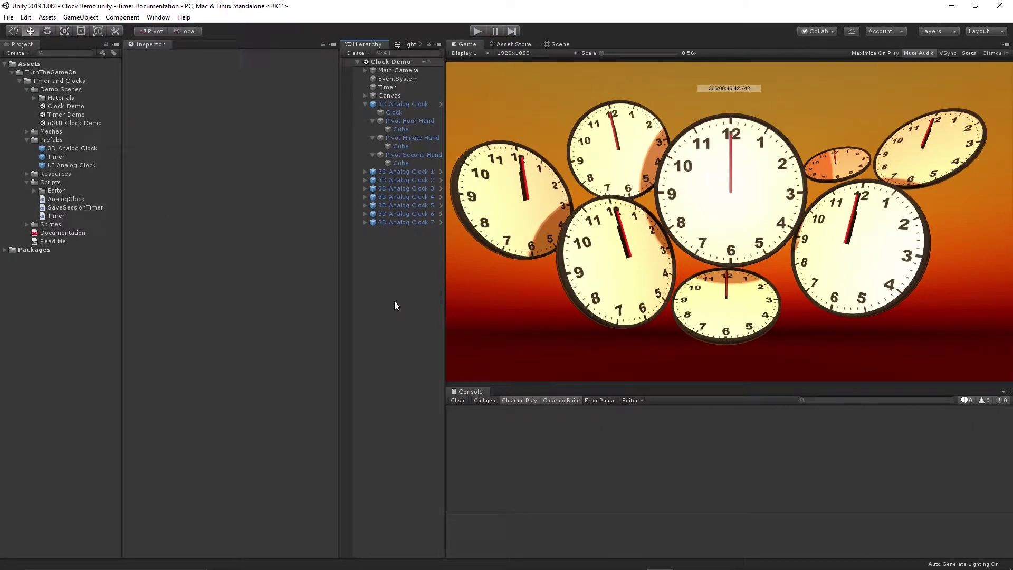
Add the 3D Analog Clock prefab to a new scene at Y 1.01 and Z -9.03, and test it in Play mode
key("ctrl+n")
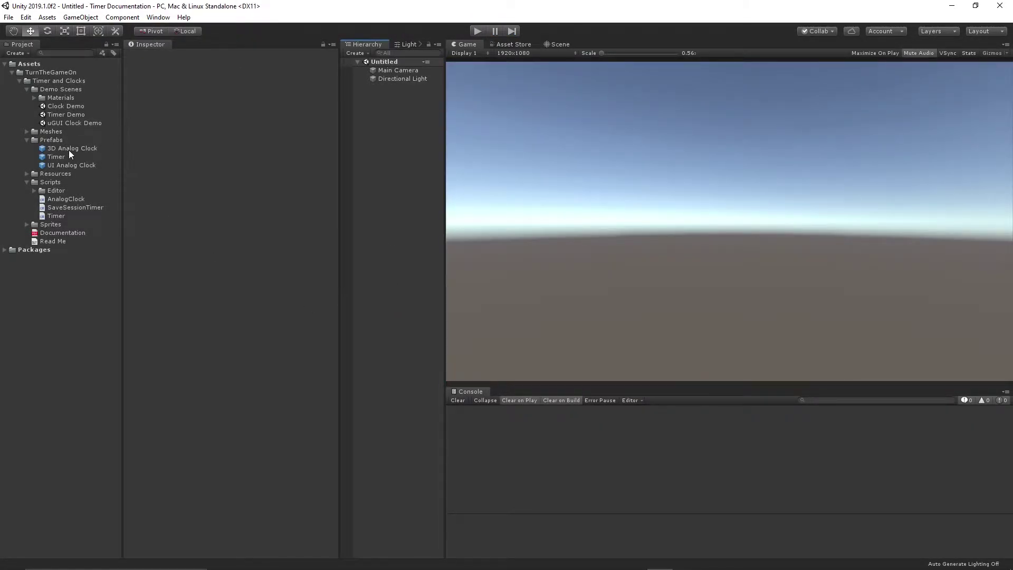
left_click_drag(69, 150, 387, 132)
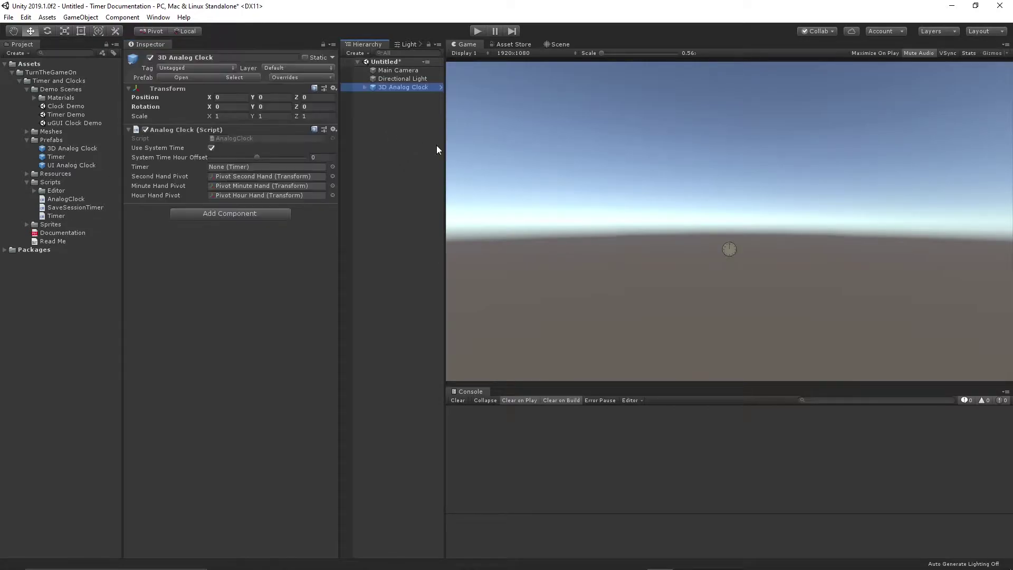
left_click_drag(295, 97, 150, 149)
left_click_drag(253, 97, 272, 94)
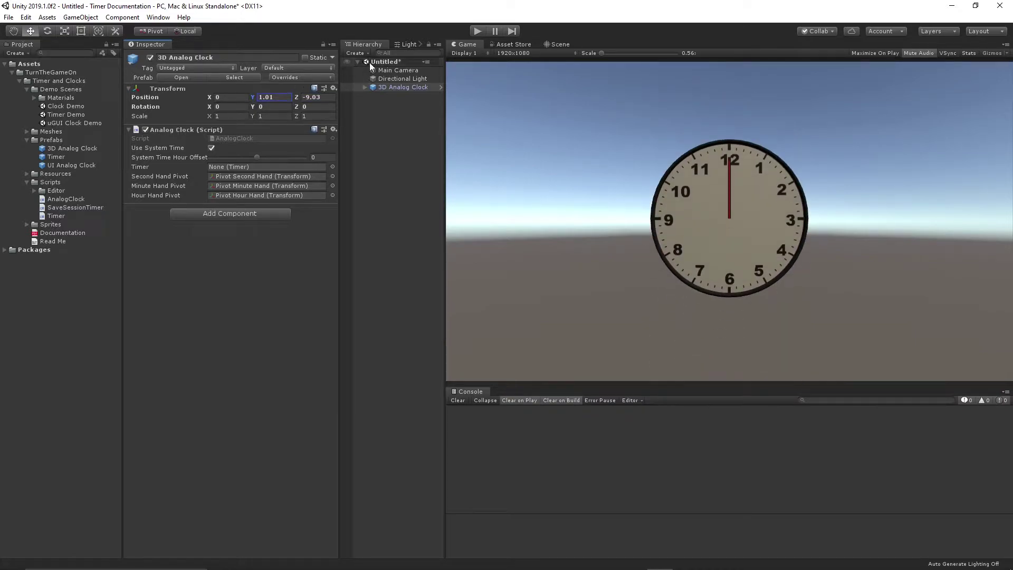
left_click(474, 28)
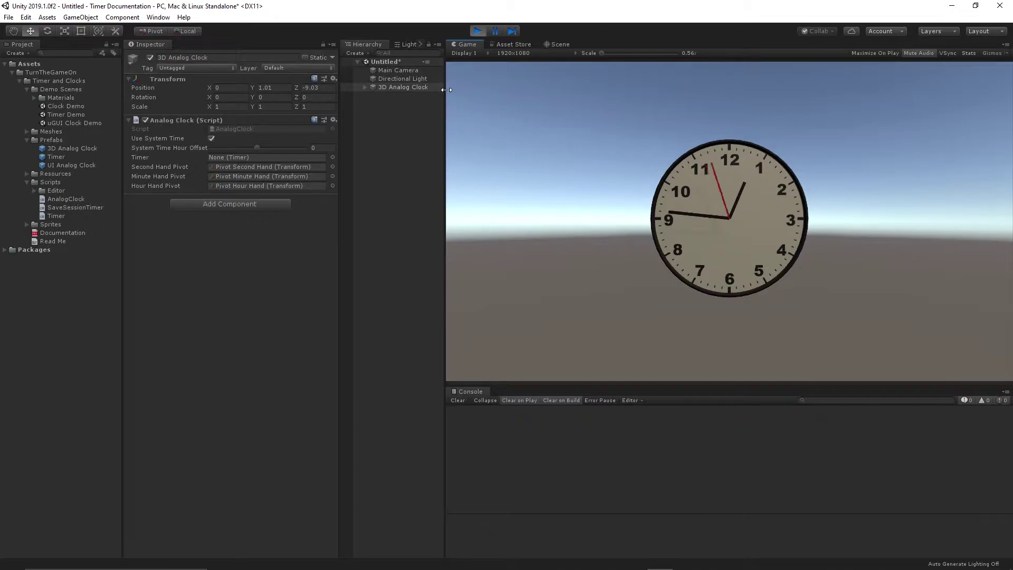
left_click(476, 31)
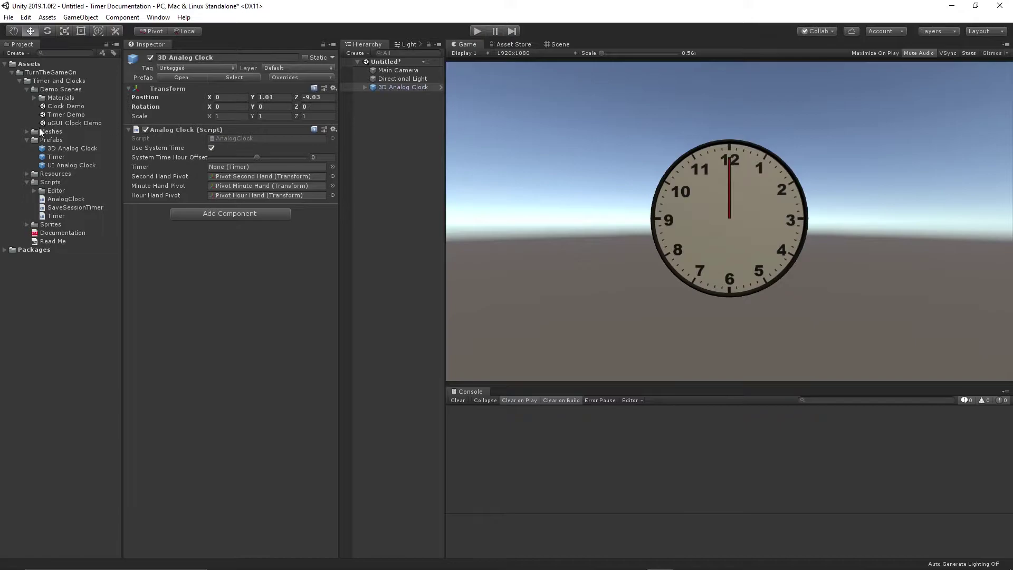
Open the uGUI Clock Demo scene without saving the current scene, and run it in Play mode
left_click(61, 123)
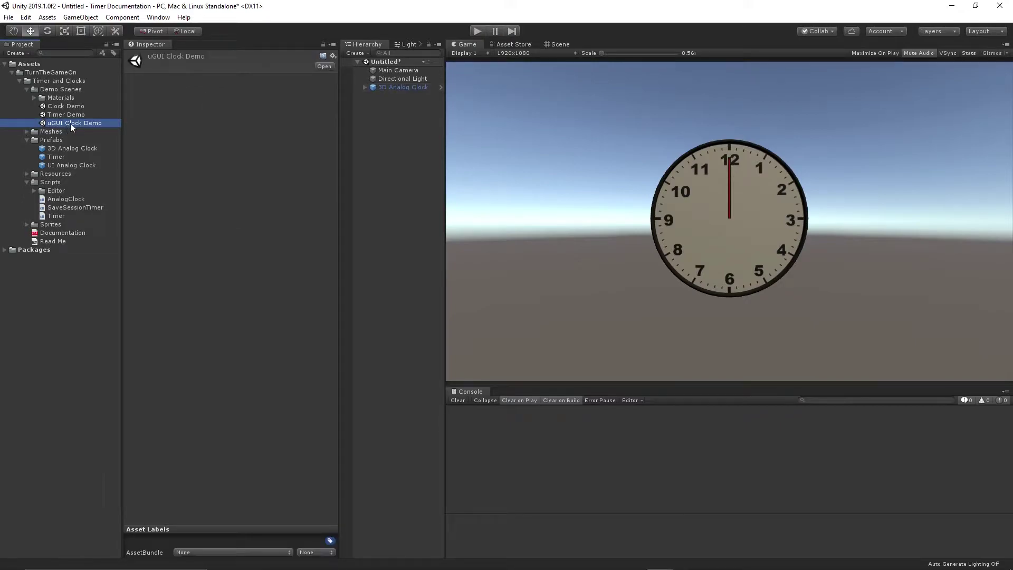
double_click(71, 123)
left_click(546, 313)
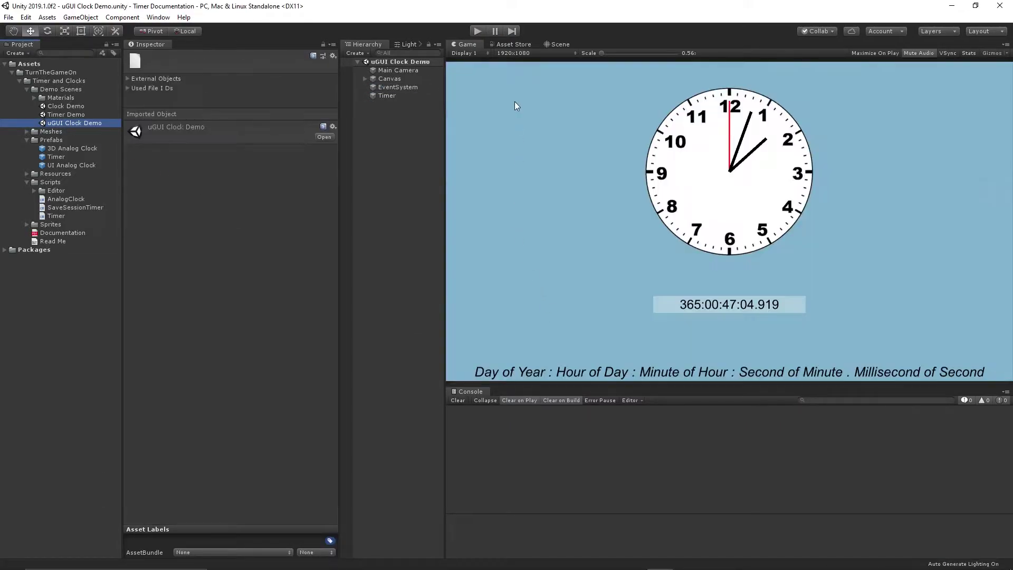
left_click(477, 32)
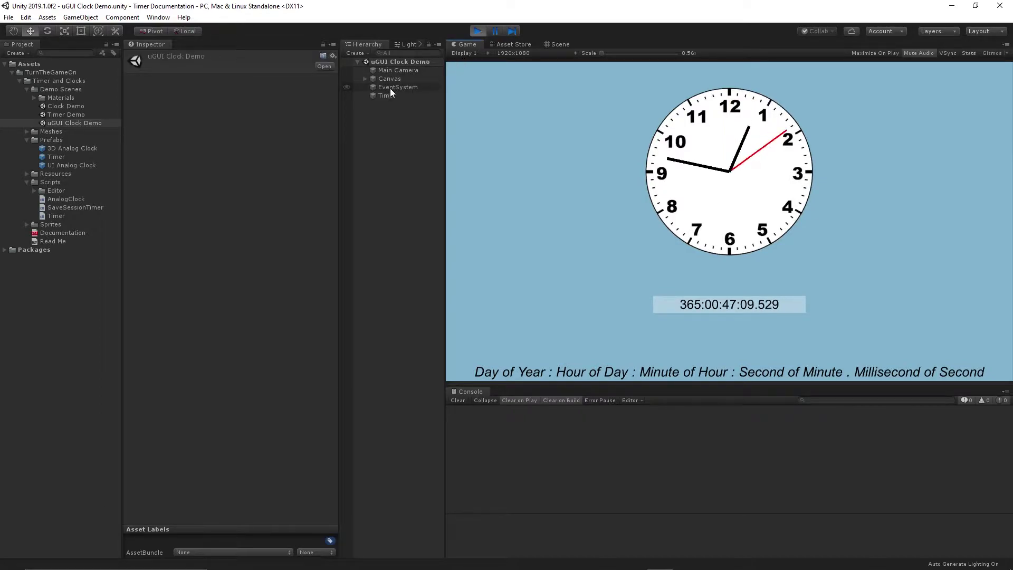
Expand the Canvas and examine its analog and digital clocks up close in the Scene view
left_click(363, 79)
left_click(374, 79)
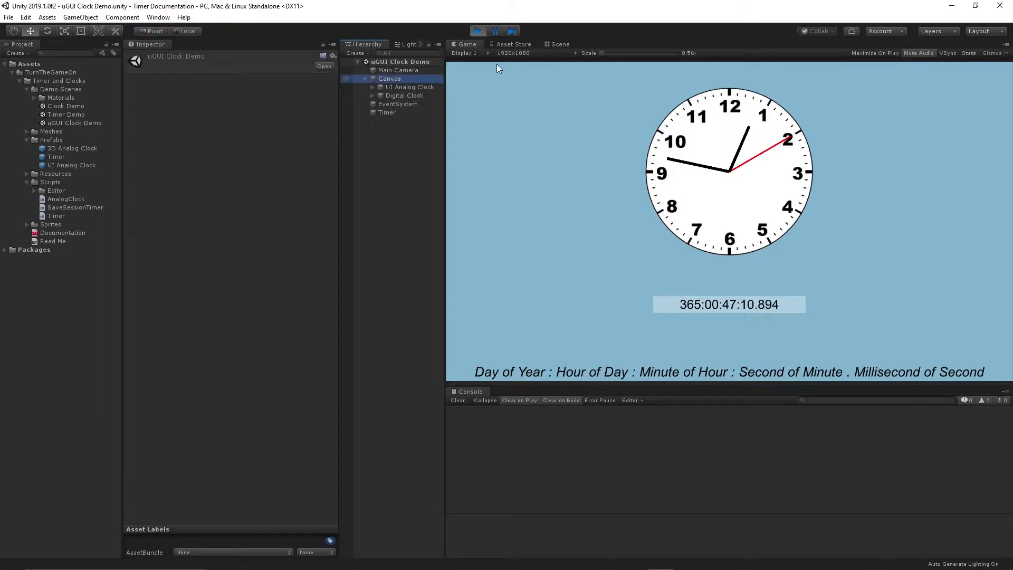
left_click(559, 44)
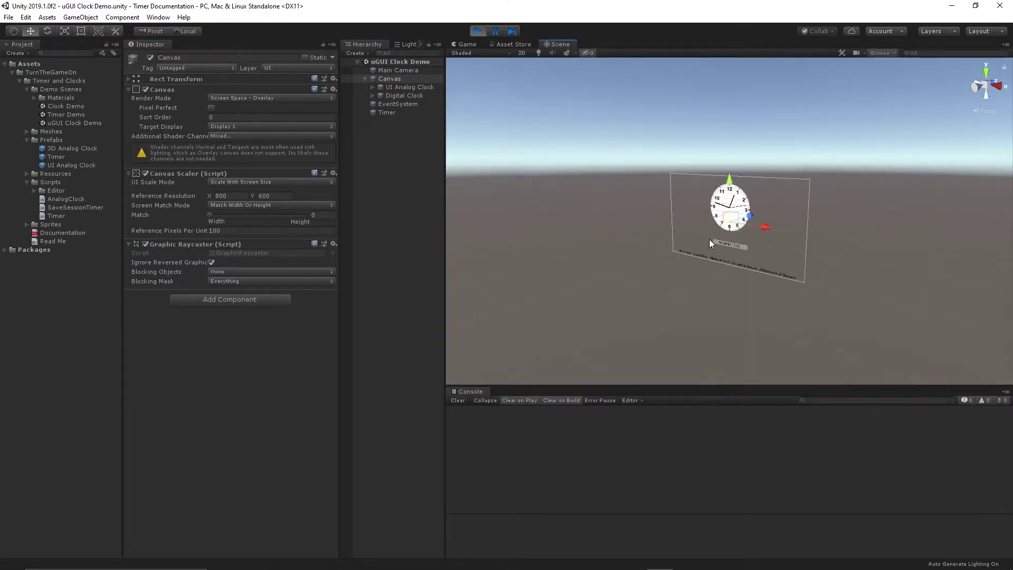
scroll(709, 239, "up", 5)
left_click_drag(678, 231, 716, 213, "alt")
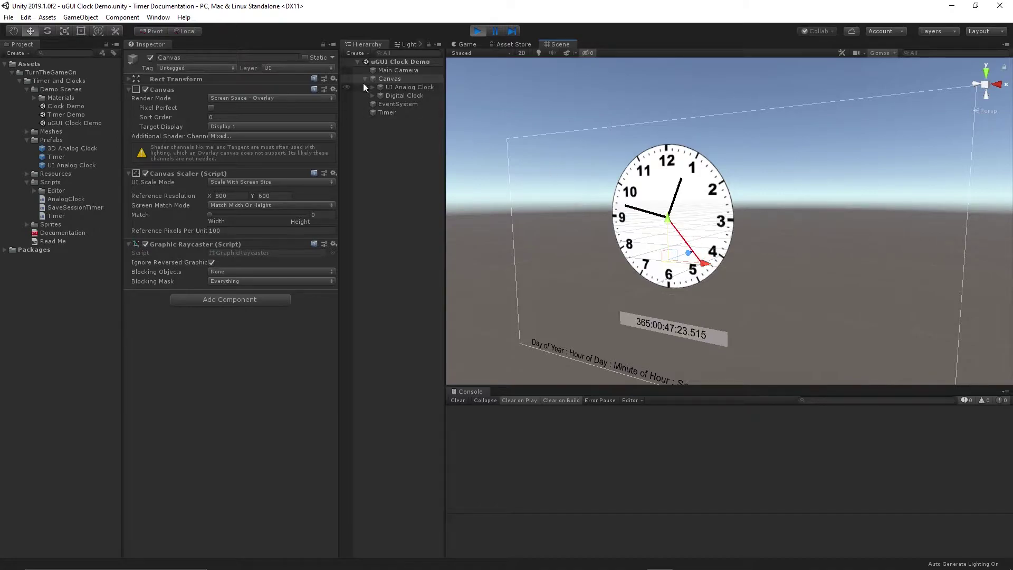
Try moving the UI Analog Clock to another place on the Canvas, and undo the move
left_click(400, 86)
left_click_drag(700, 258, 651, 208)
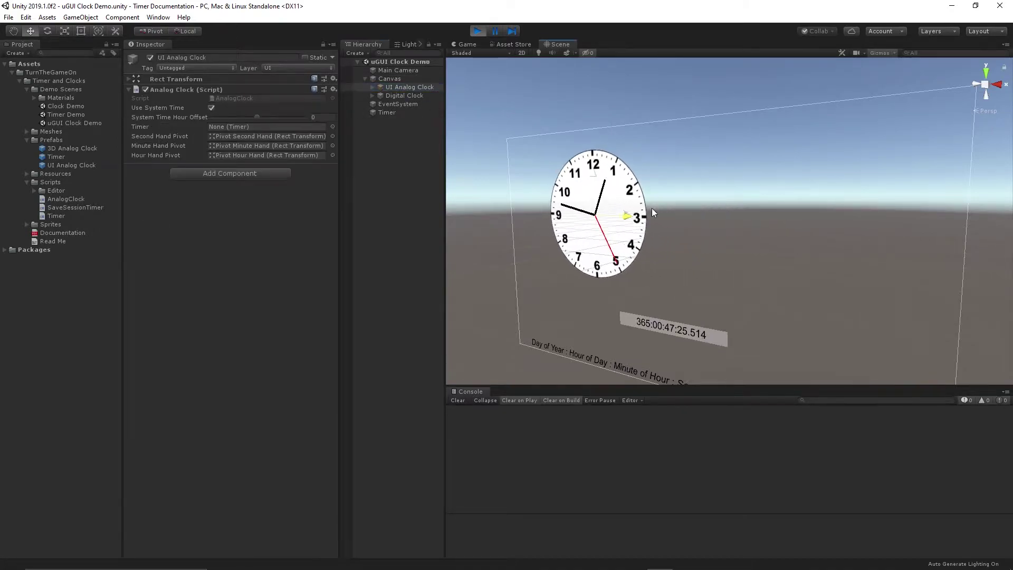
key("ctrl+z")
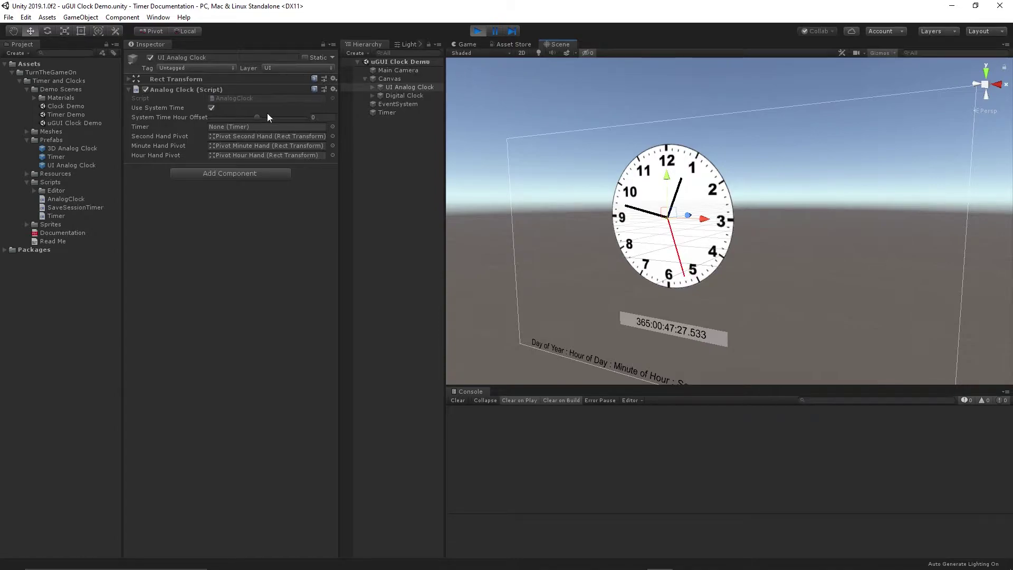
Try the UI Analog Clock's System Time Hour Offset slider, and stop Play mode
mouse_move(249, 116)
left_mouse_down()
mouse_move(230, 116)
mouse_move(264, 119)
mouse_move(255, 118)
left_mouse_up()
left_click(479, 31)
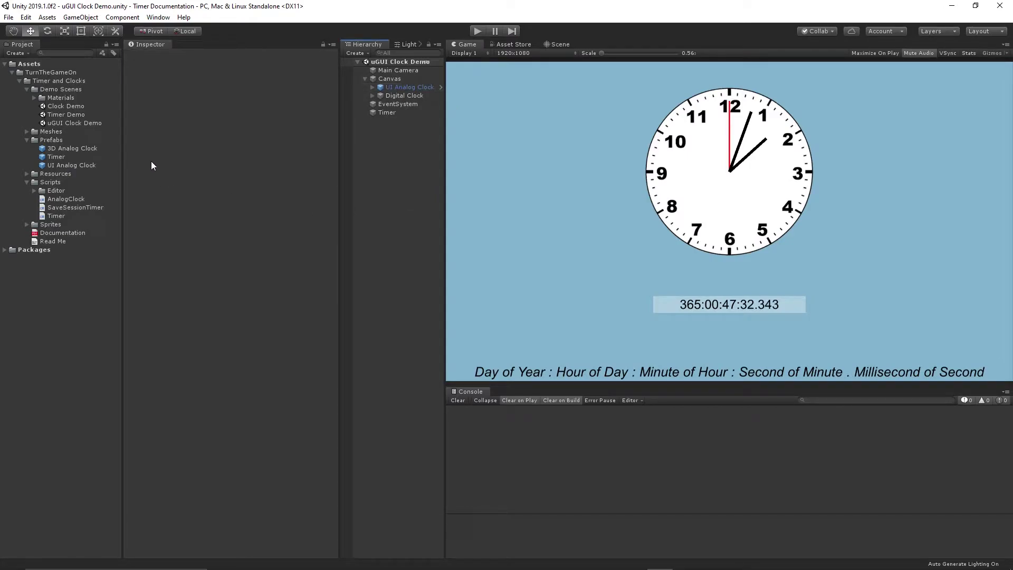
Create a new scene with a UI Canvas containing the UI Analog Clock prefab, and test it in Play mode
key("ctrl+n")
right_click(405, 161)
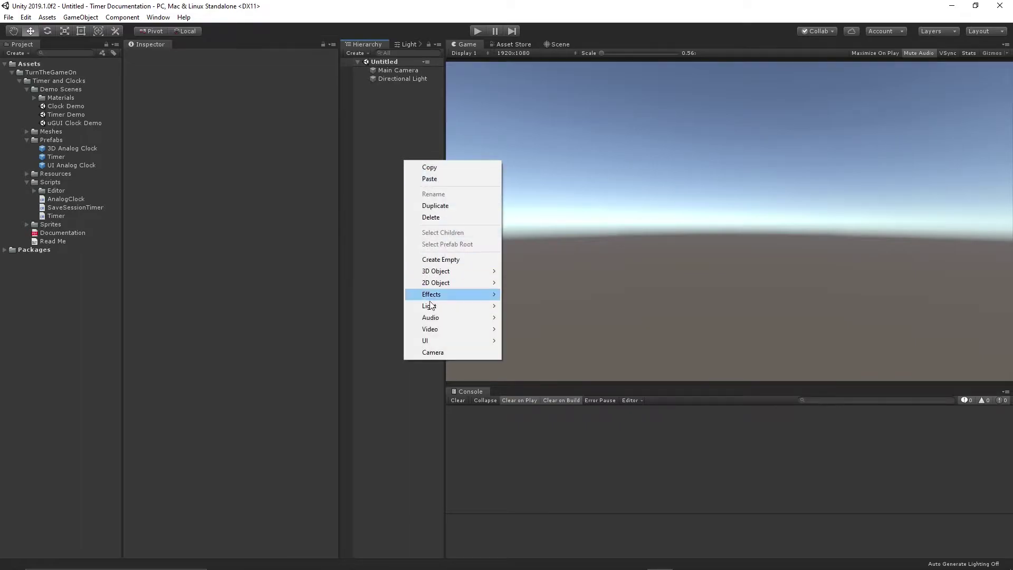
mouse_move(444, 343)
left_click(529, 503)
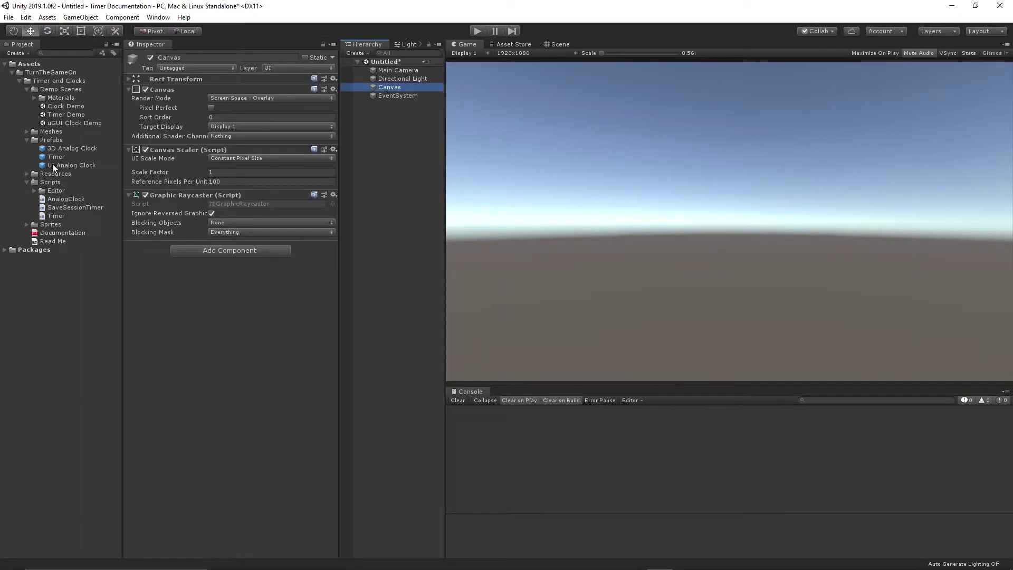
left_click_drag(53, 163, 388, 87)
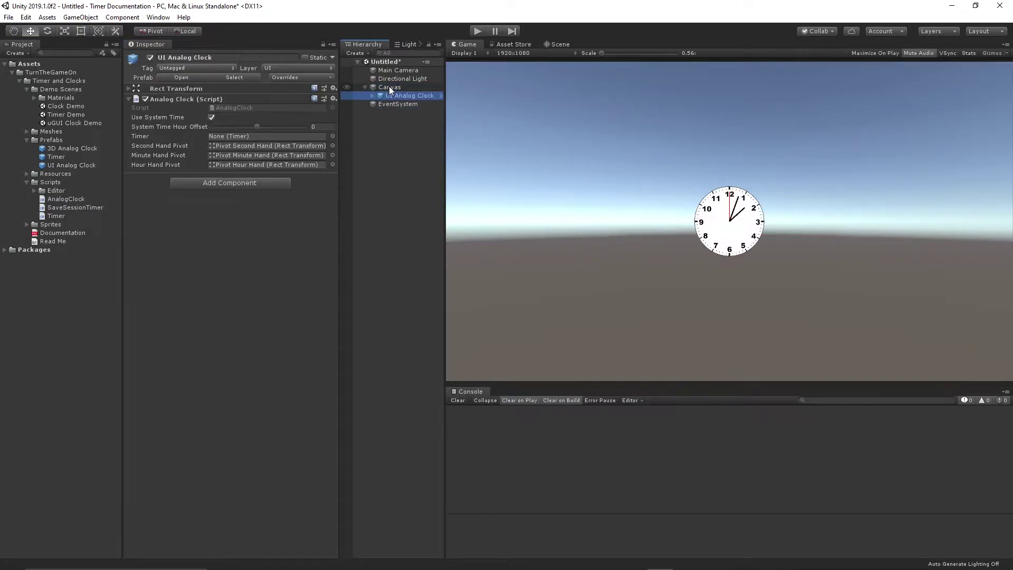
left_click(478, 31)
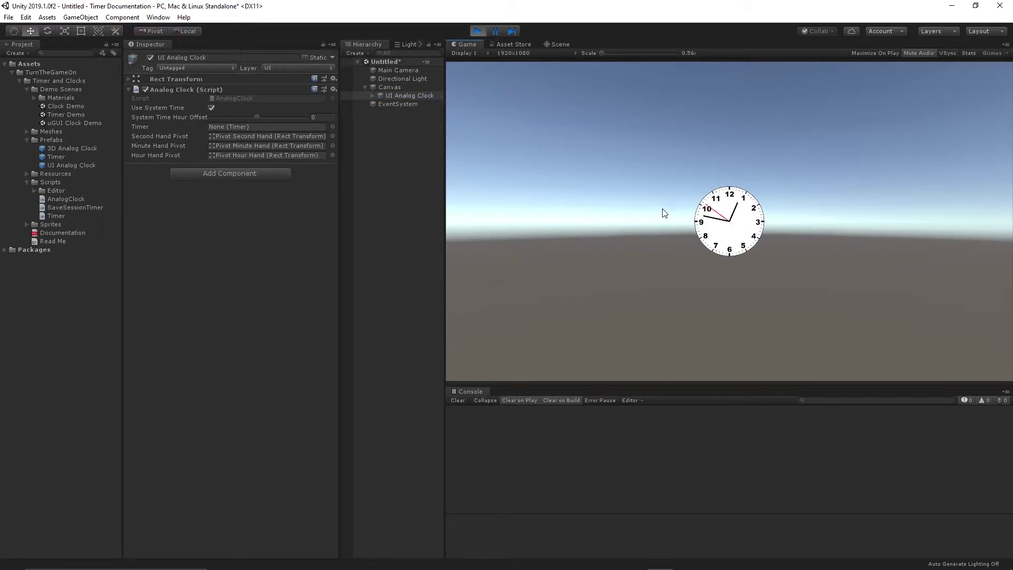
left_click(476, 30)
Open the Timer Demo scene without saving the current scene, and inspect the Timer object's settings
double_click(74, 114)
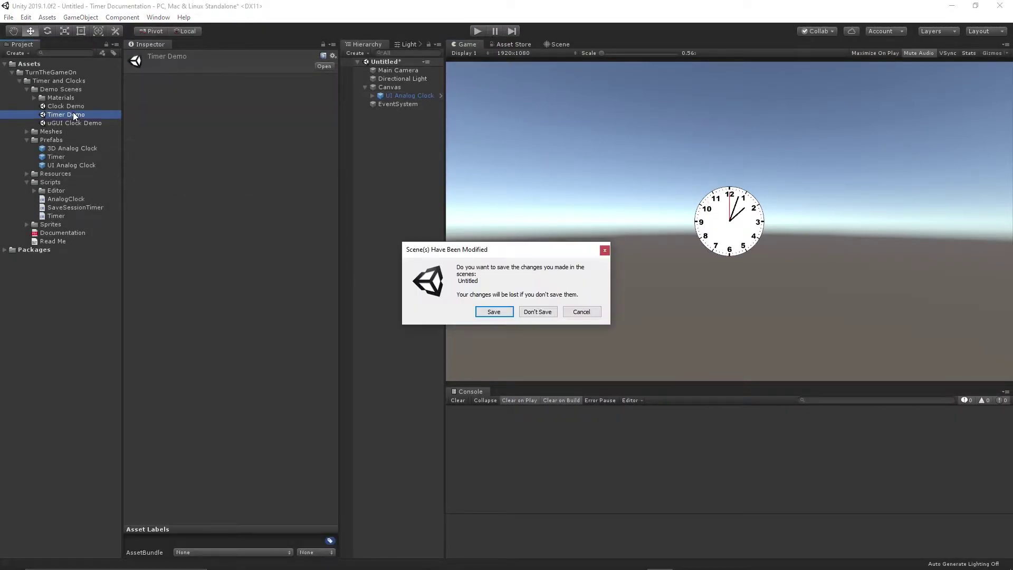
left_click(538, 312)
left_click(388, 95)
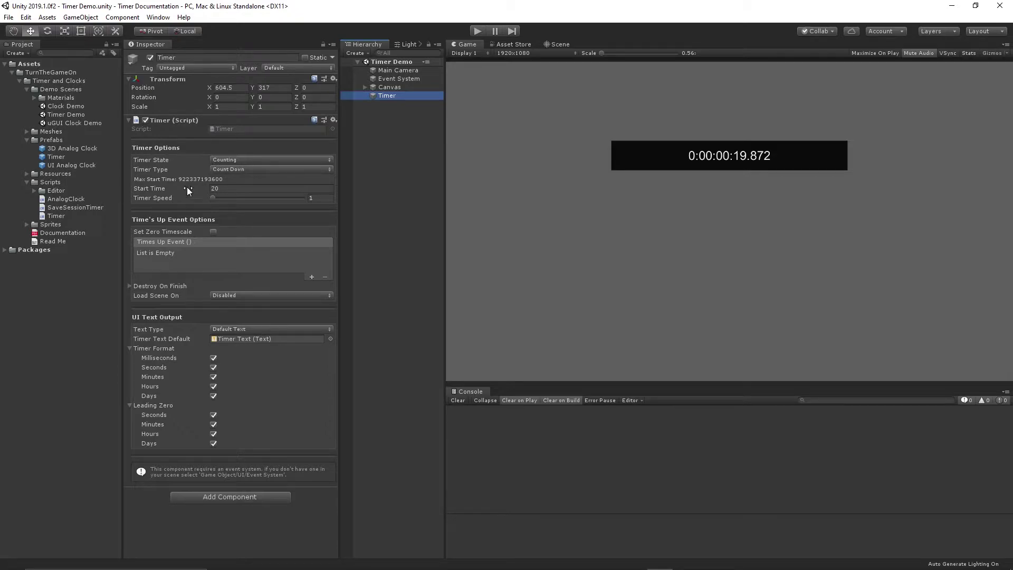
Open the Documentation PDF, skim its pages on the timer and clock prefabs, and close it
double_click(68, 234)
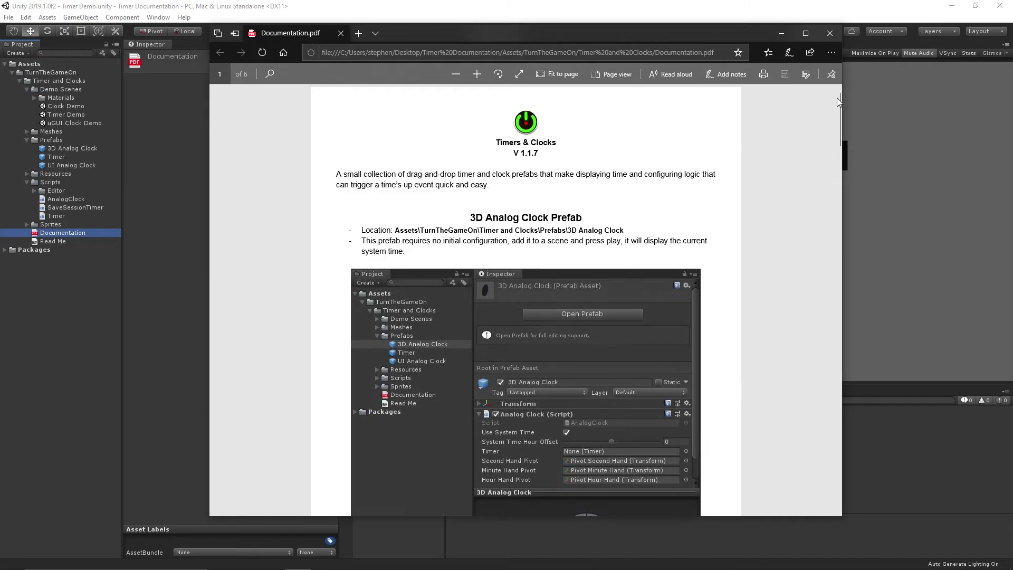
left_click_drag(837, 98, 820, 471)
left_click(831, 32)
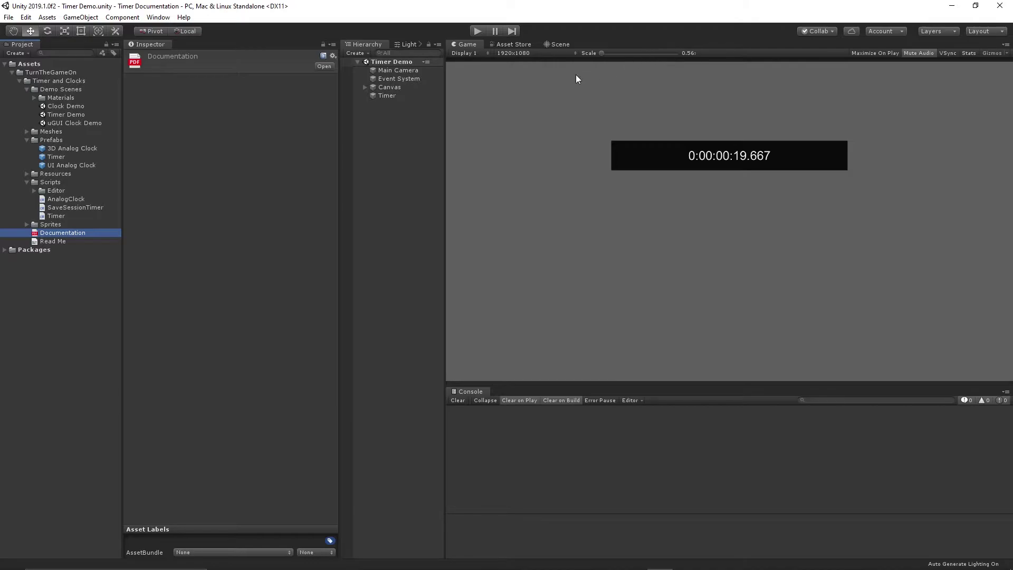
Select the Timer object and run the Timer Demo scene in Play mode
left_click(386, 97)
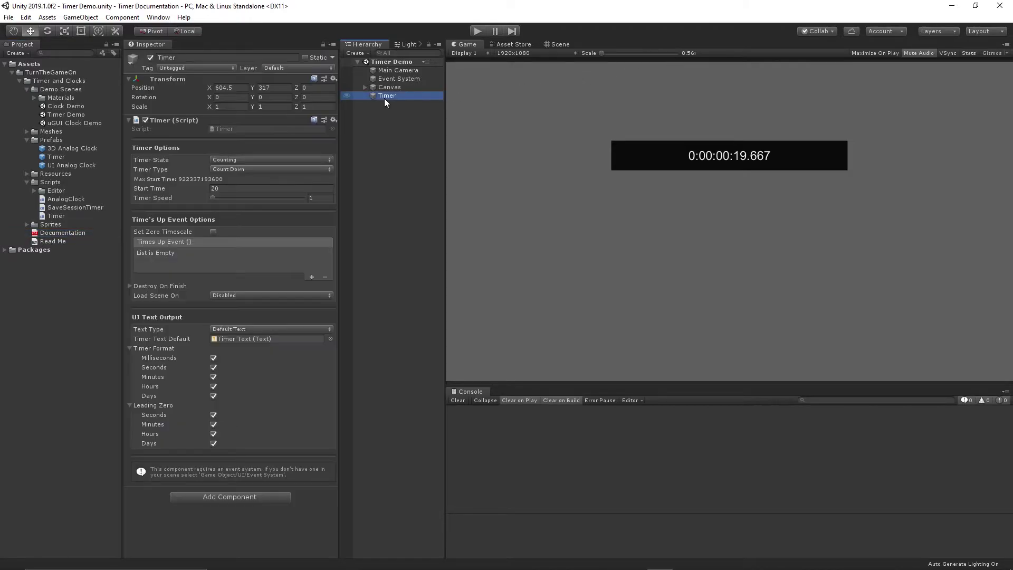
left_click(477, 31)
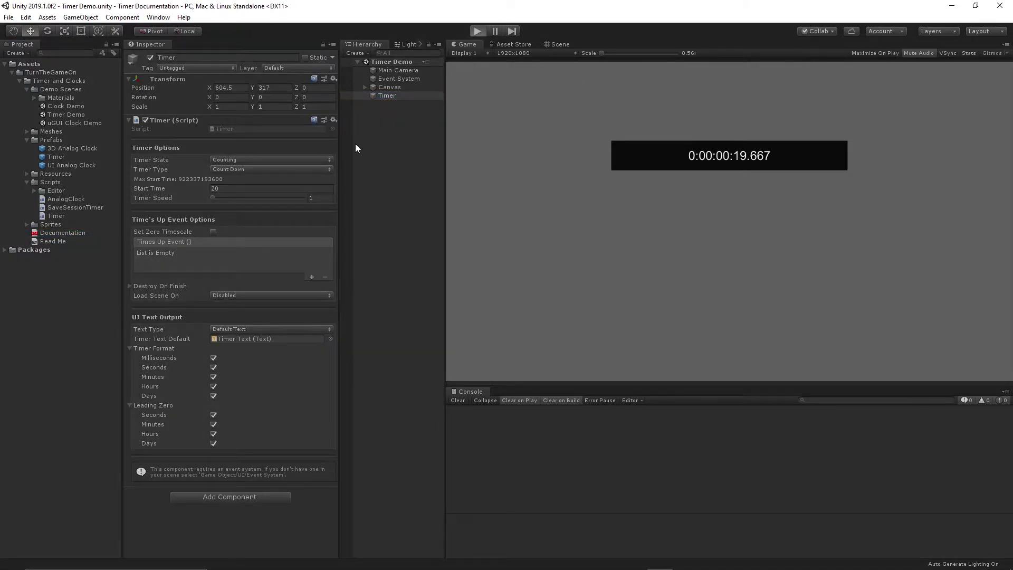
Halt the running timer by setting Timer State to Disabled, and resume it by setting the state back to Counting
left_click(227, 160)
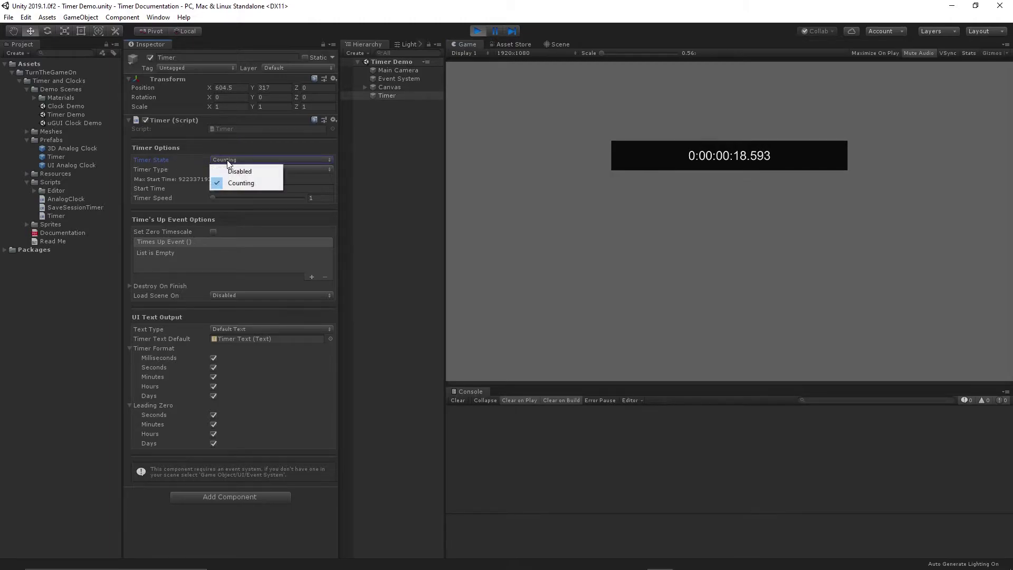
left_click(240, 171)
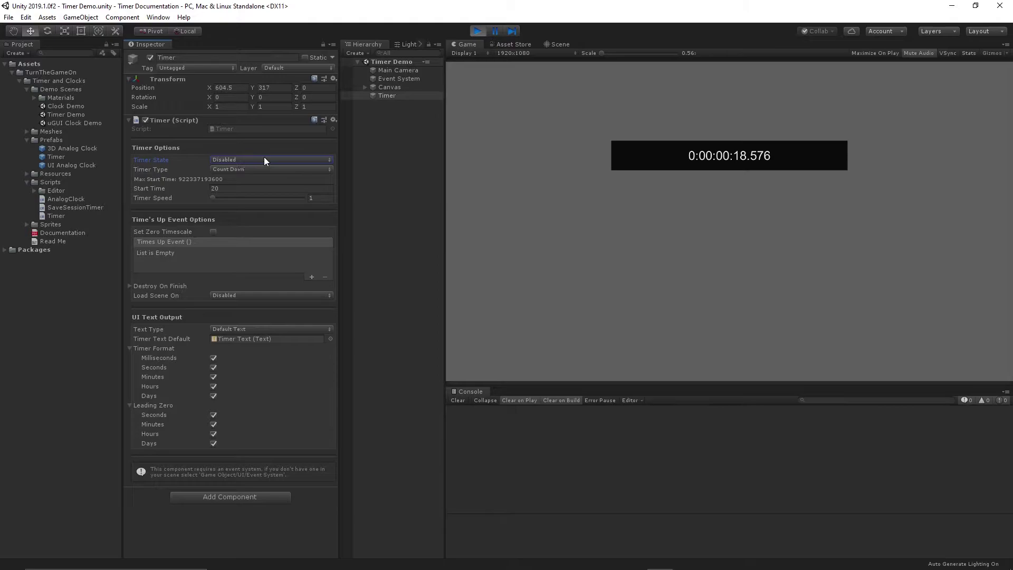
left_click(265, 160)
left_click(242, 183)
Review the available timer types and the Start Time value, and set the running timer's type to Count Up
left_click(168, 168)
left_click(242, 169)
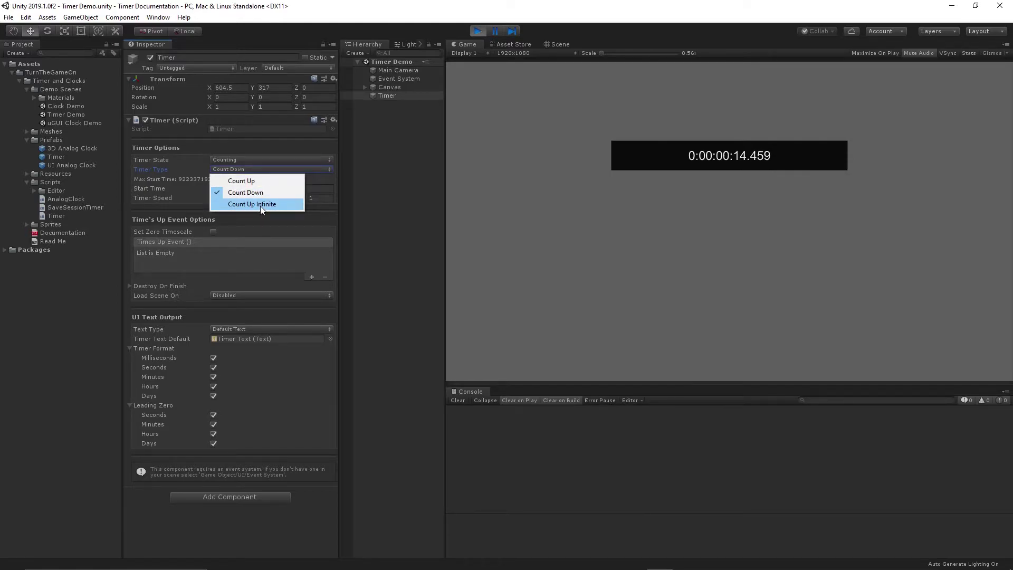
left_click(173, 169)
left_click(229, 188)
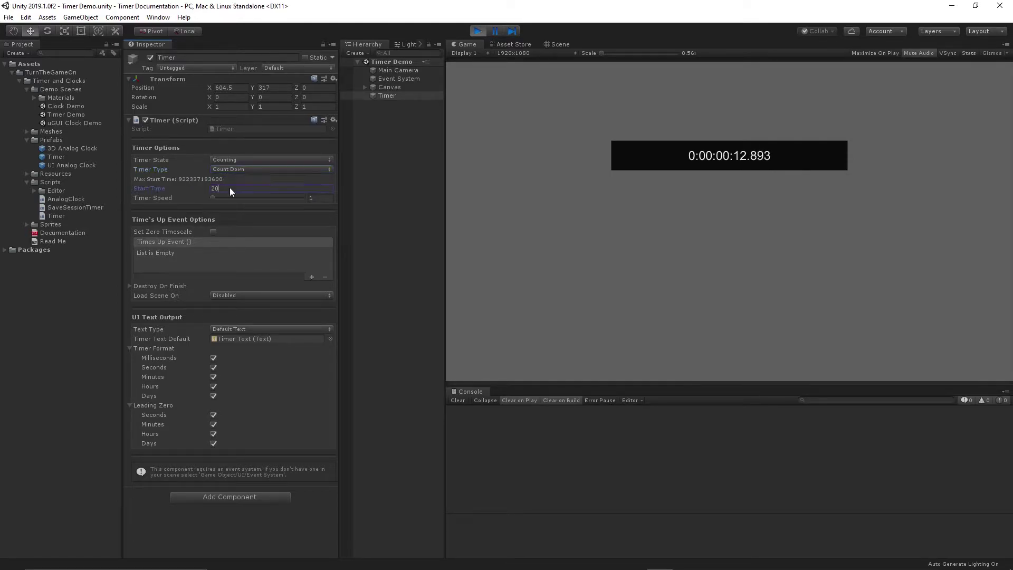
double_click(230, 188)
left_click(223, 168)
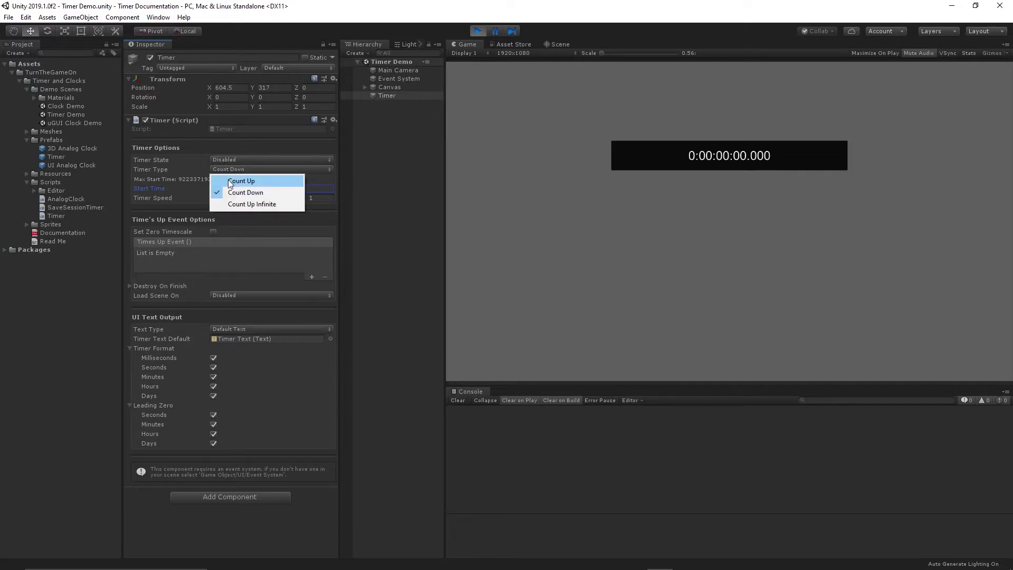
left_click(228, 181)
left_click(226, 198)
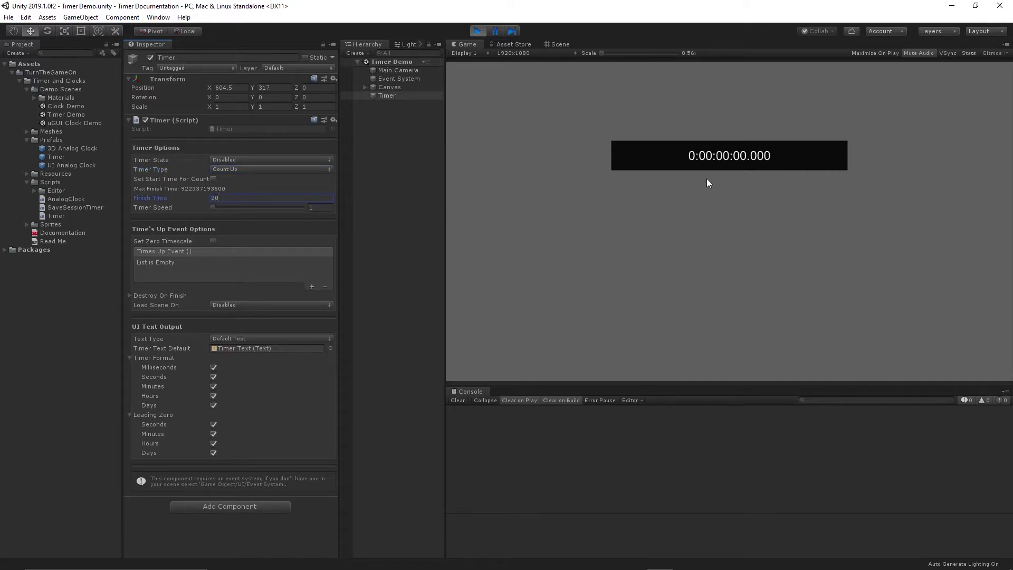
Limit the timer format to seconds only, turn off the seconds leading zero, and set Timer State to Counting
left_click(213, 405)
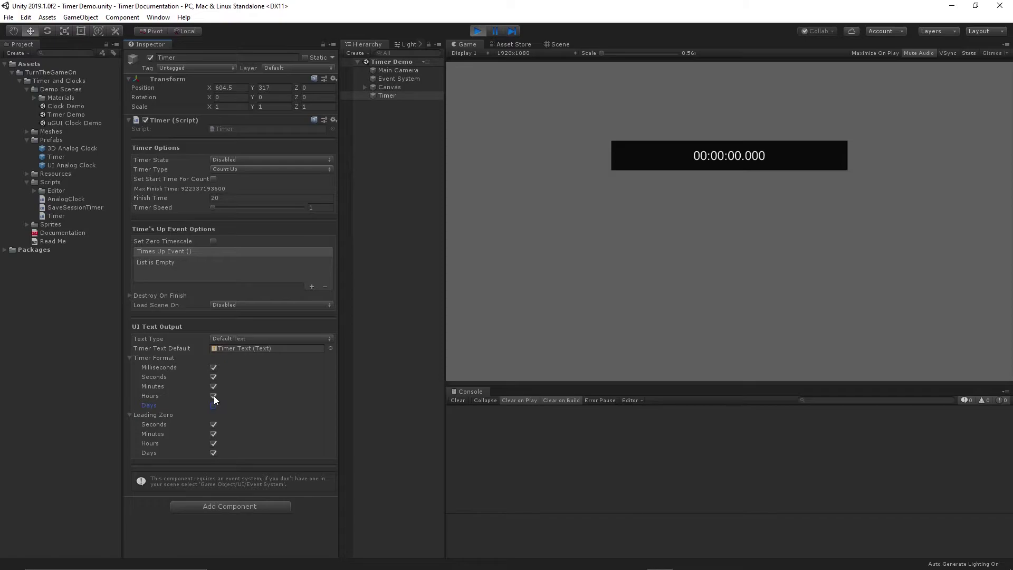
left_click(214, 395)
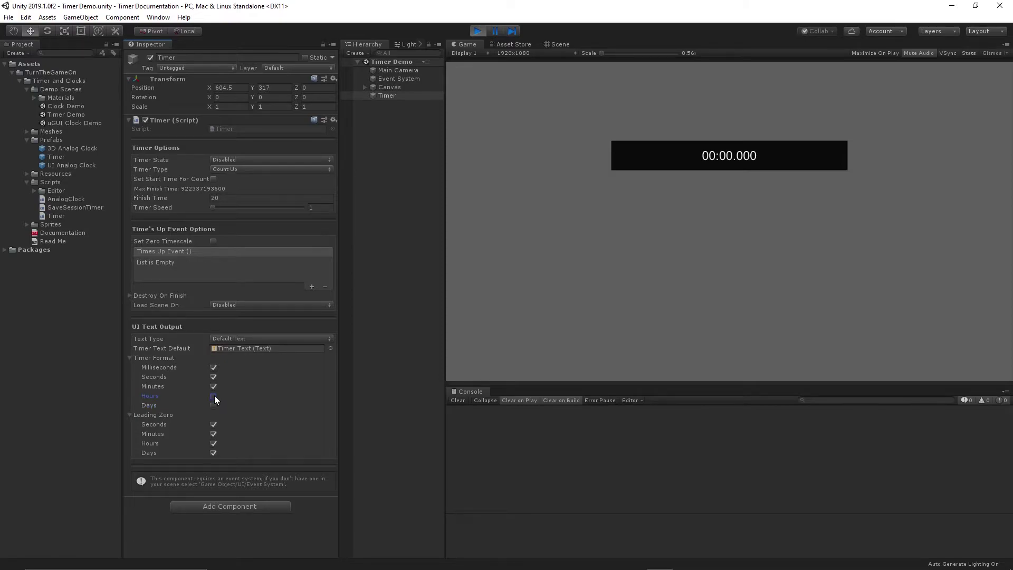
left_click(213, 368)
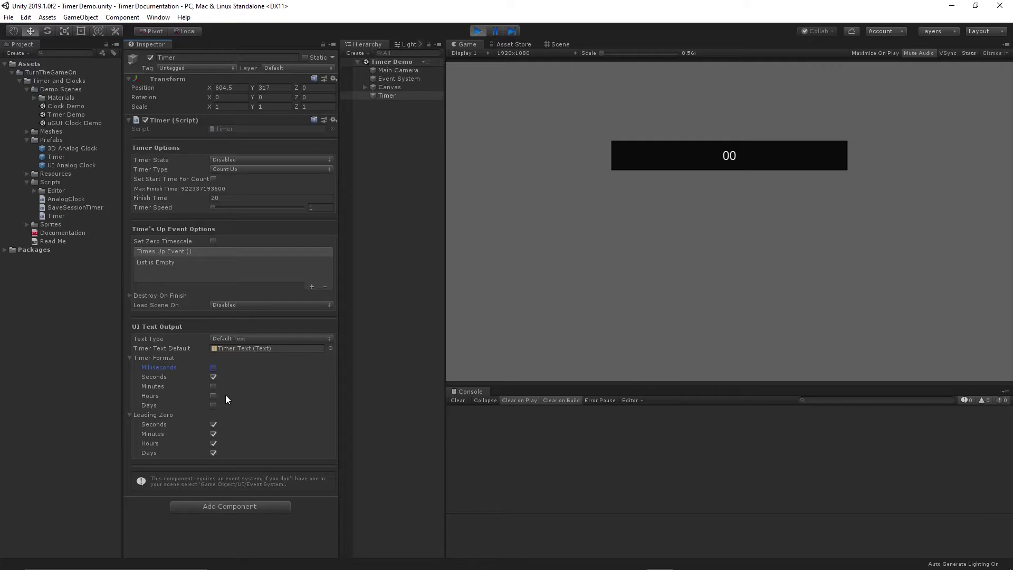
left_click(213, 425)
left_click(225, 161)
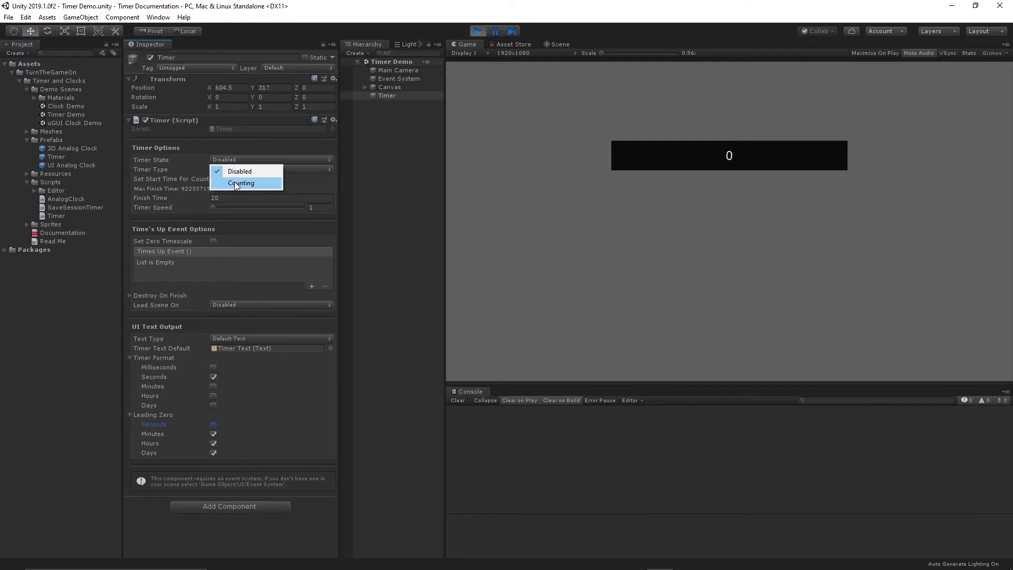
left_click(235, 181)
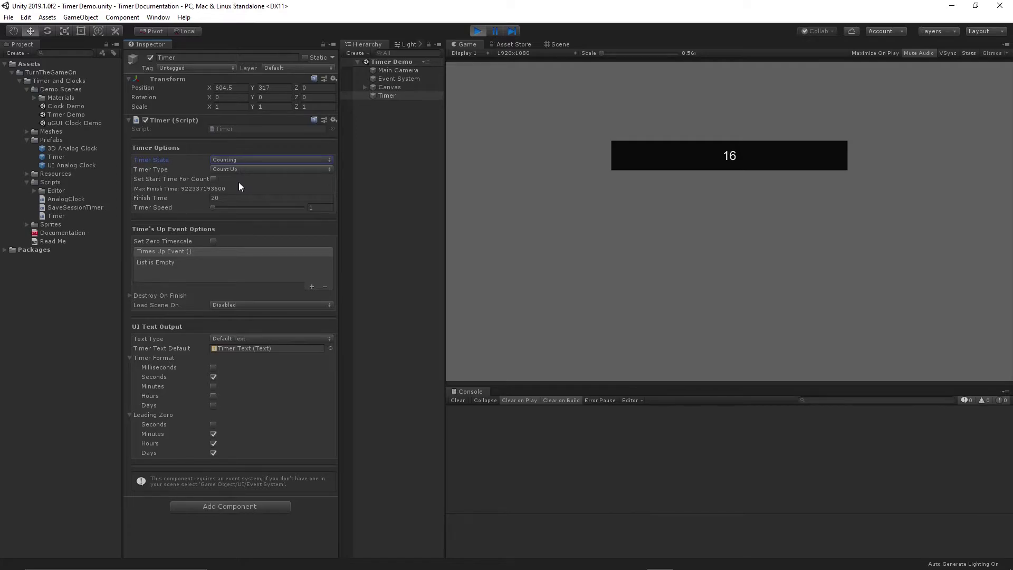
Enable minutes, hours and days in the timer format, disable them again, and exit Play mode
left_click(213, 387)
left_click(213, 395)
left_click(213, 405)
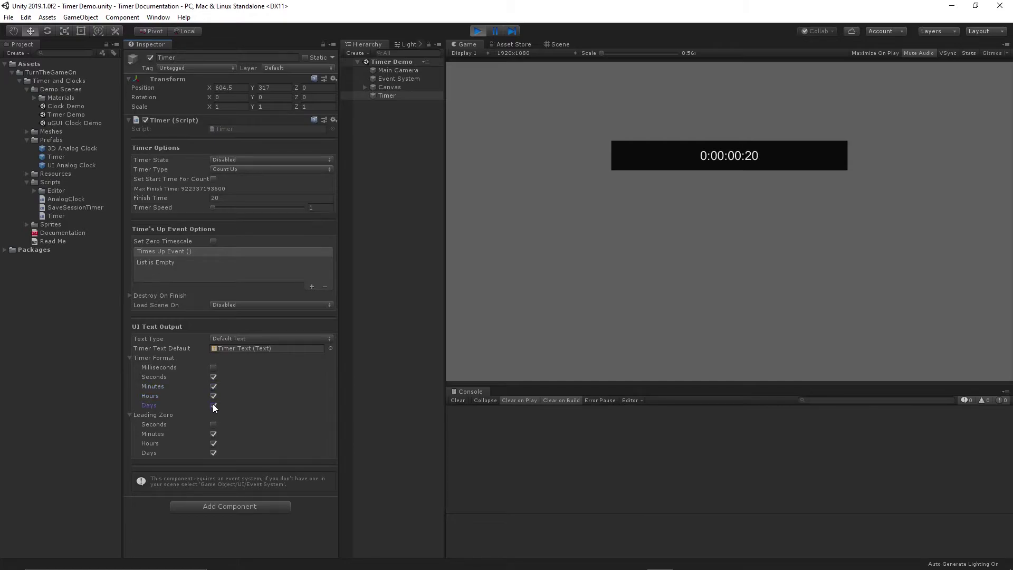
left_click(213, 404)
left_click(214, 396)
left_click(214, 387)
left_click(478, 33)
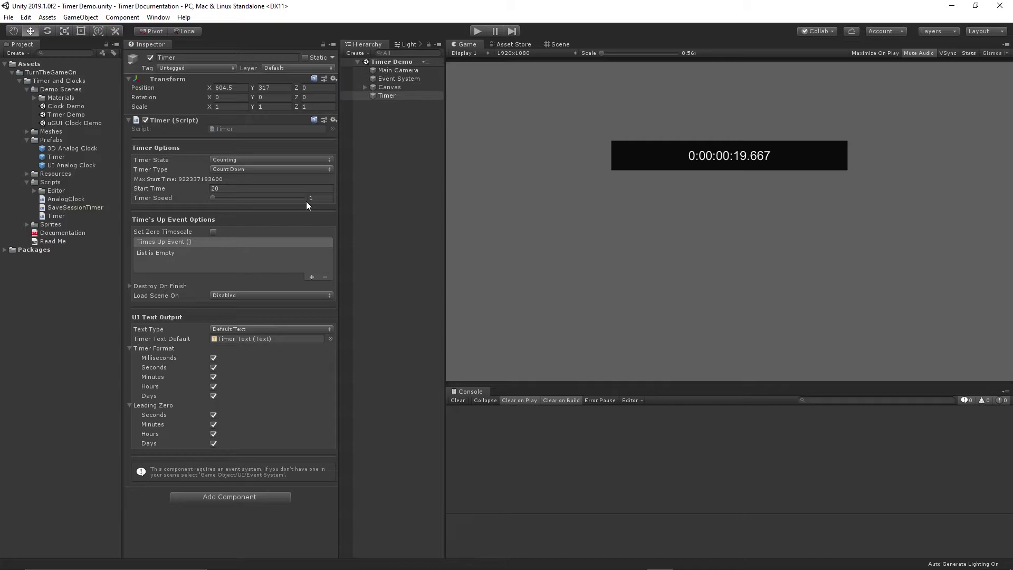
key("ctrl+z")
left_click(234, 190)
key("ctrl+v")
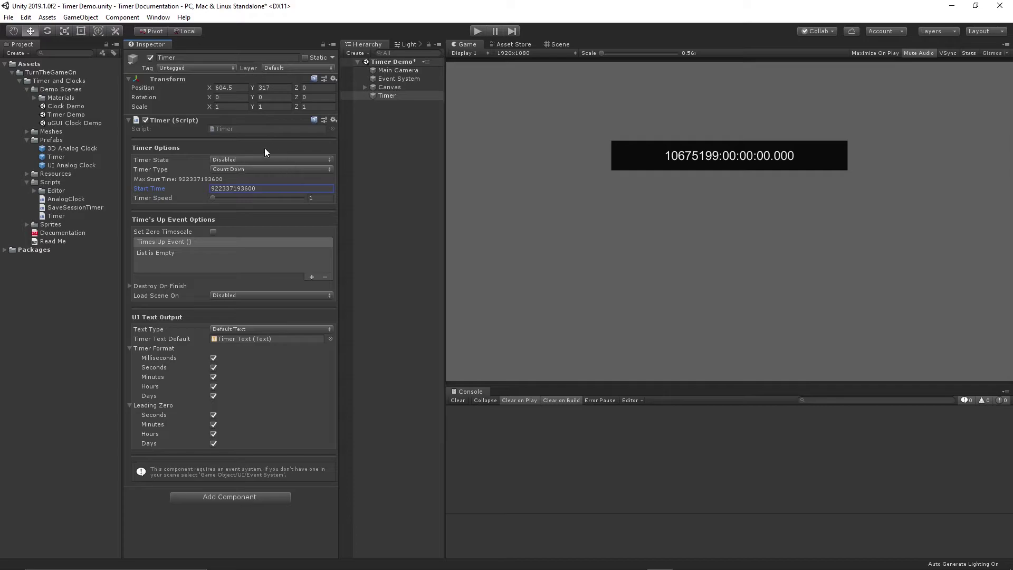
left_click(234, 160)
left_click(238, 183)
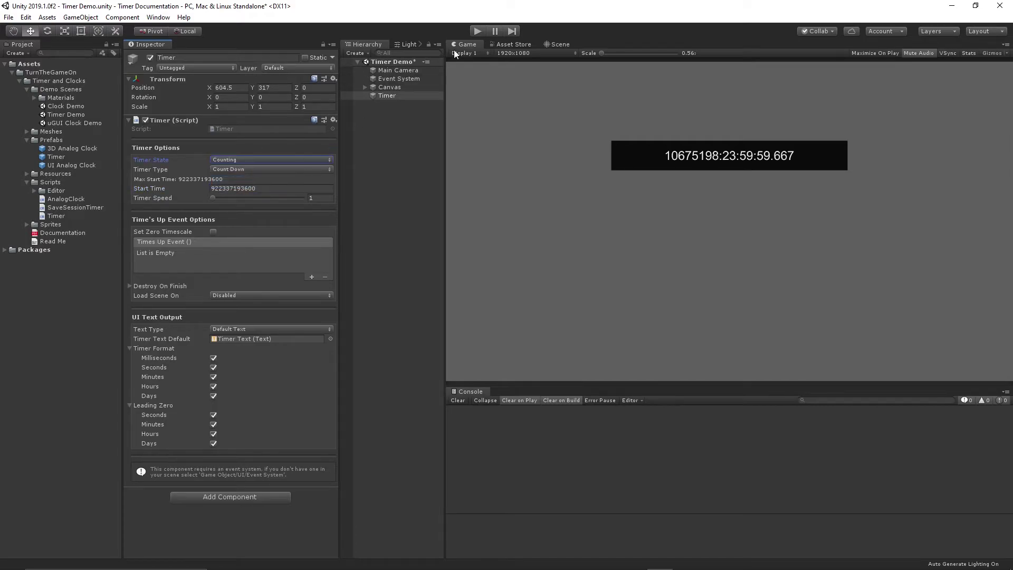
left_click(477, 32)
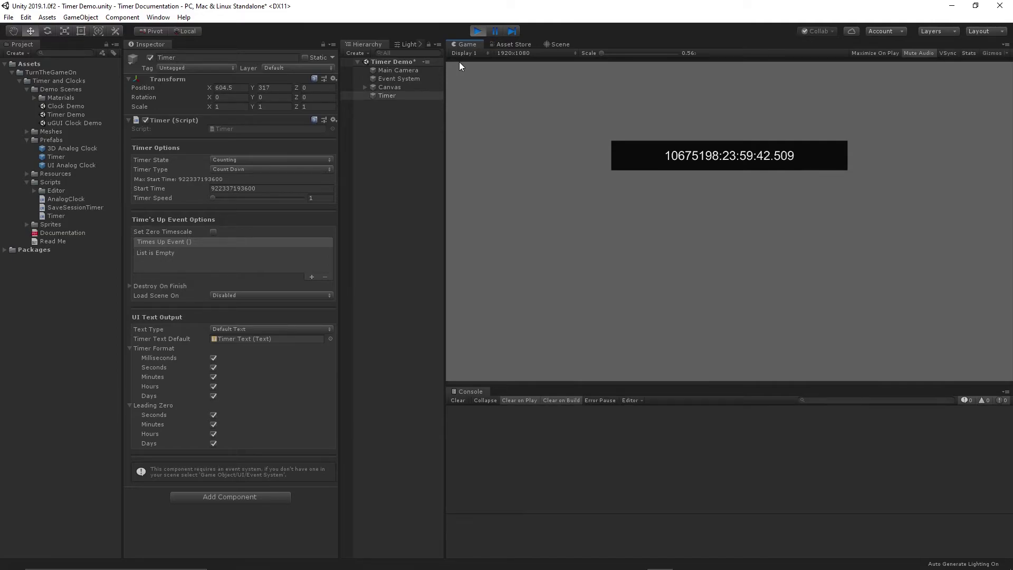
left_click(478, 31)
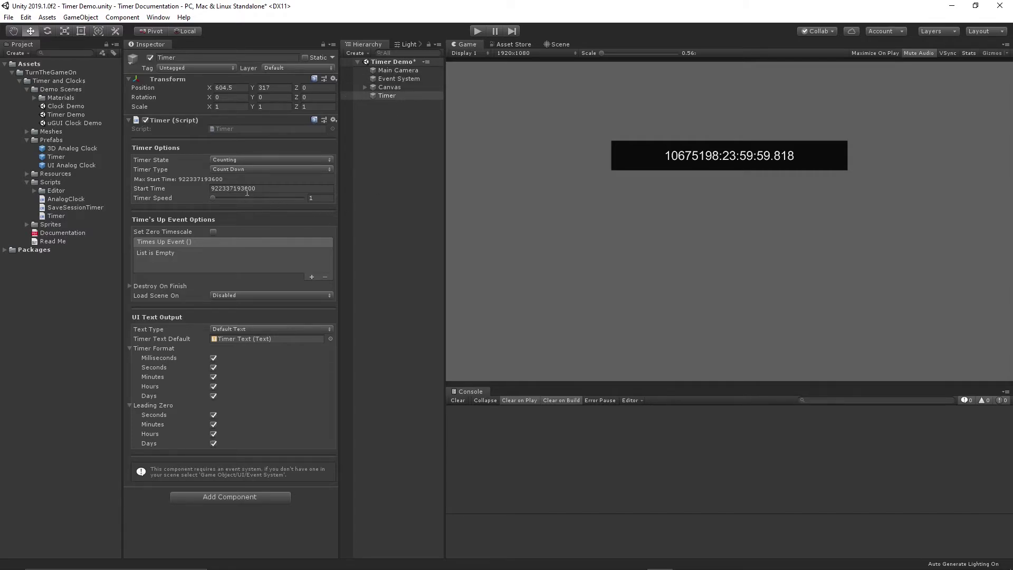
Set the timer's Start Time to 20 and change Timer Type to Count Up Infinite
left_click(237, 170)
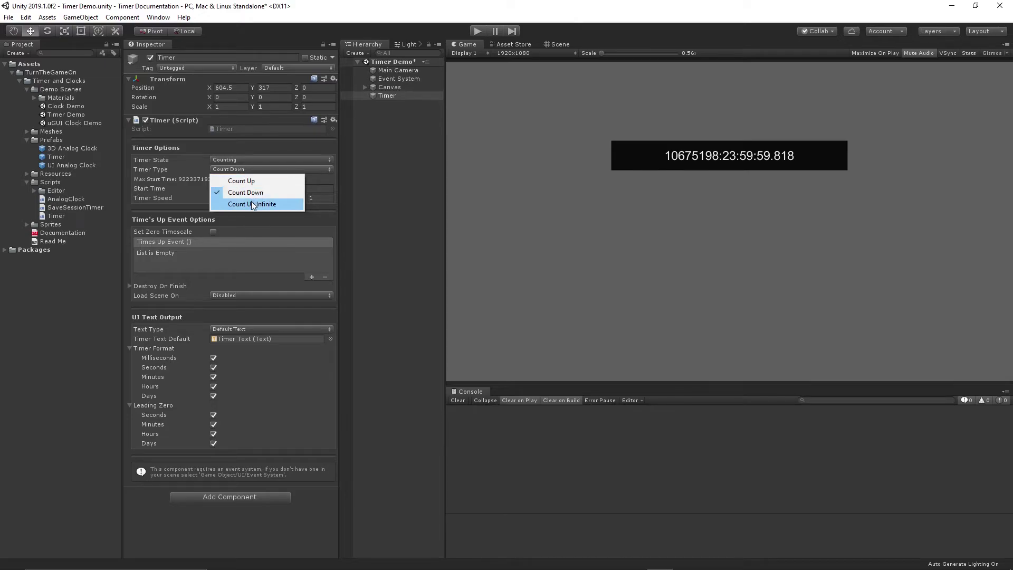
left_click(190, 176)
left_click(242, 189)
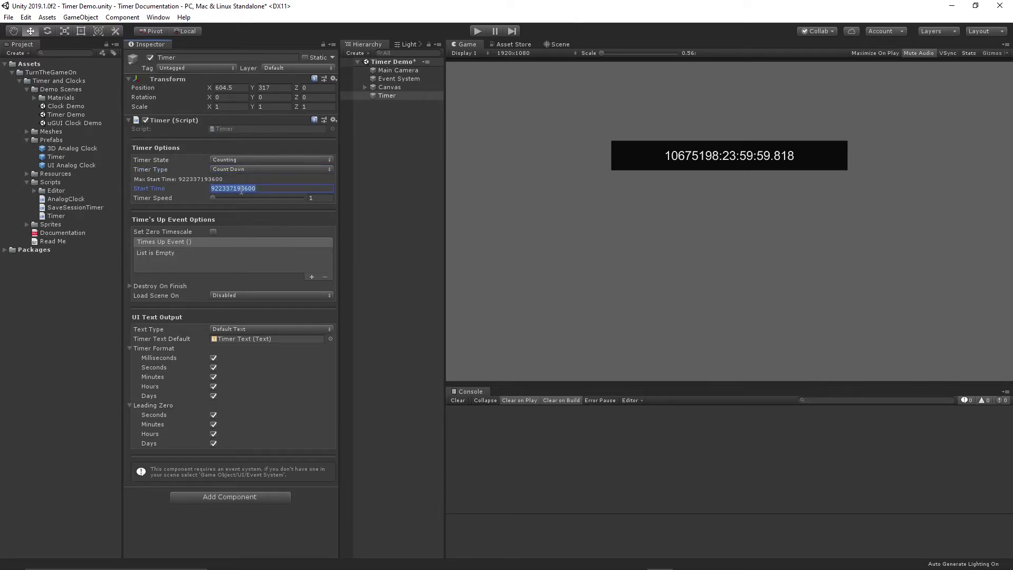
type("20")
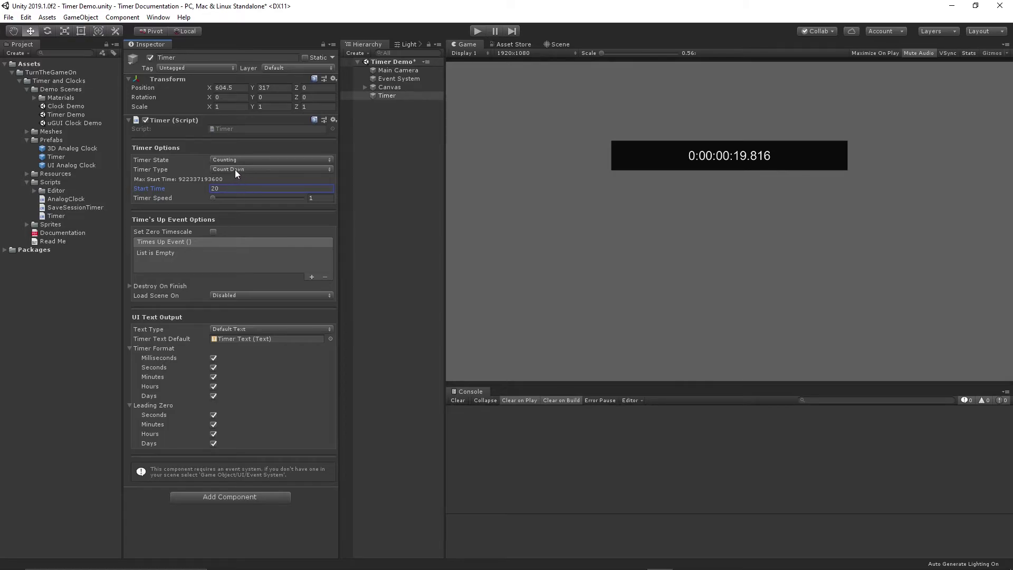
left_click(235, 169)
left_click(249, 204)
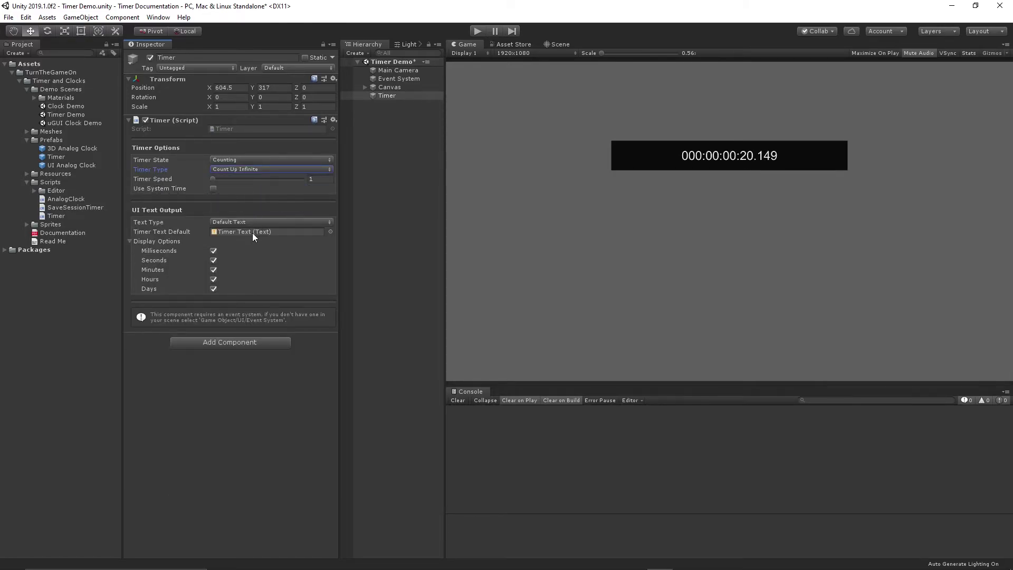
Test the infinite count-up timer in two separate Play mode runs, and stop playback
left_click(478, 32)
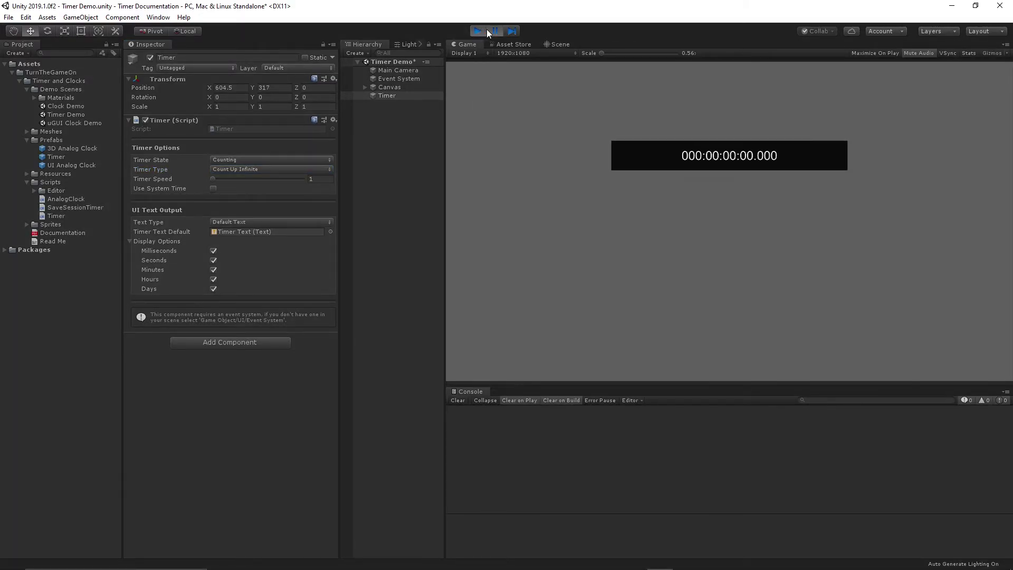
left_click(495, 32)
left_click(477, 30)
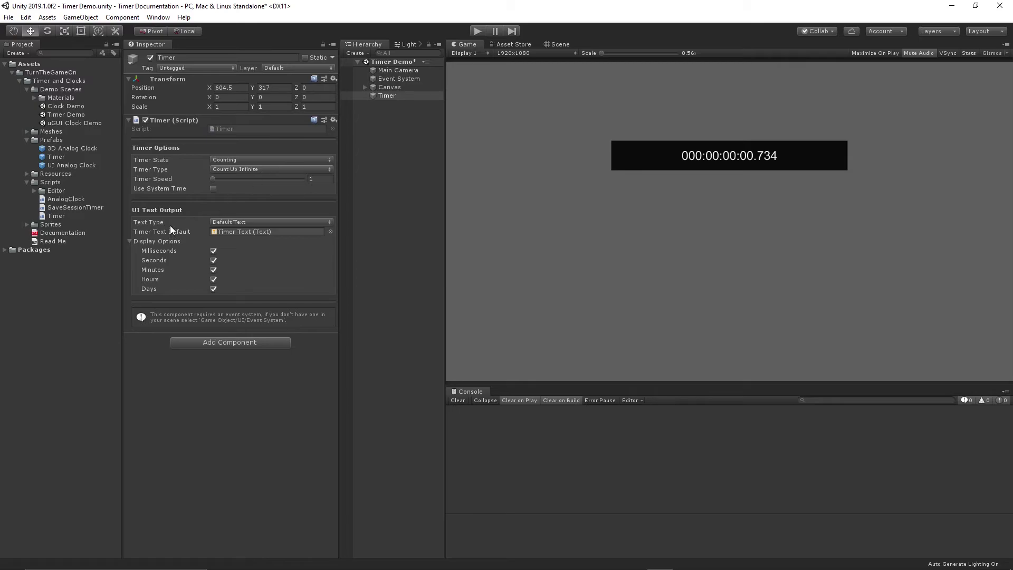
left_click(476, 31)
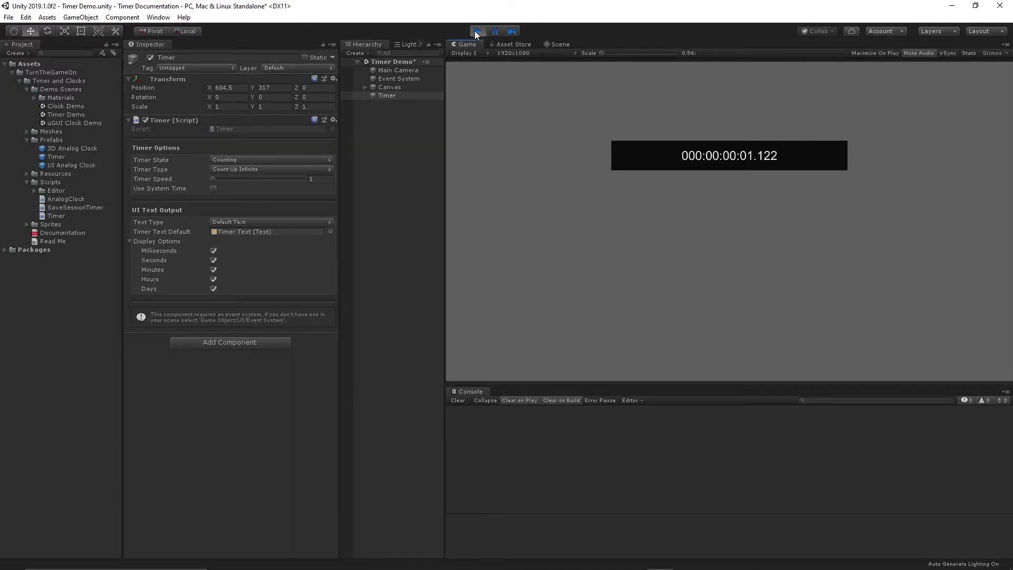
left_click(475, 31)
Add the SaveSessionTimer script to the Timer object as a component
left_click(72, 207)
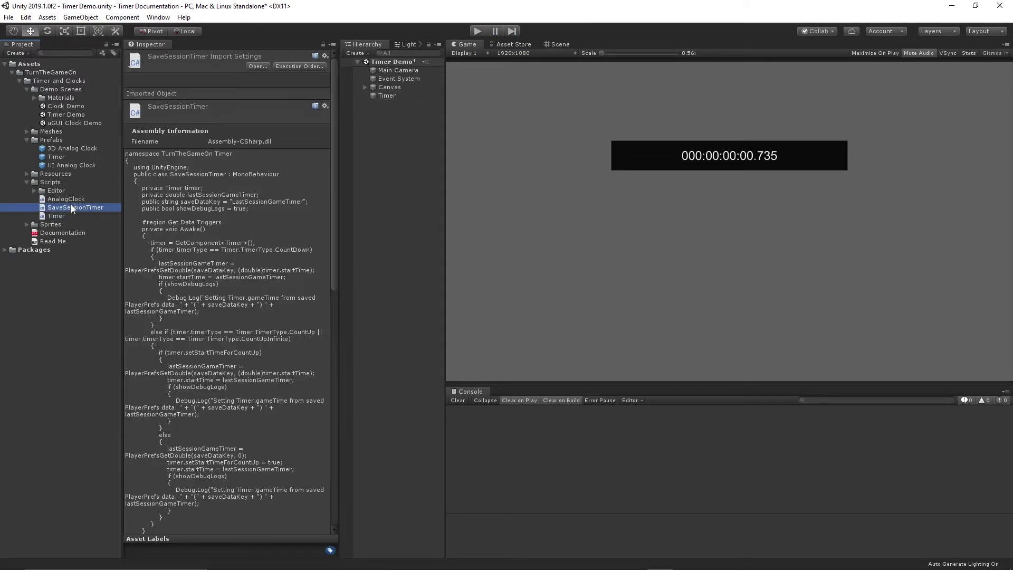
left_click(387, 95)
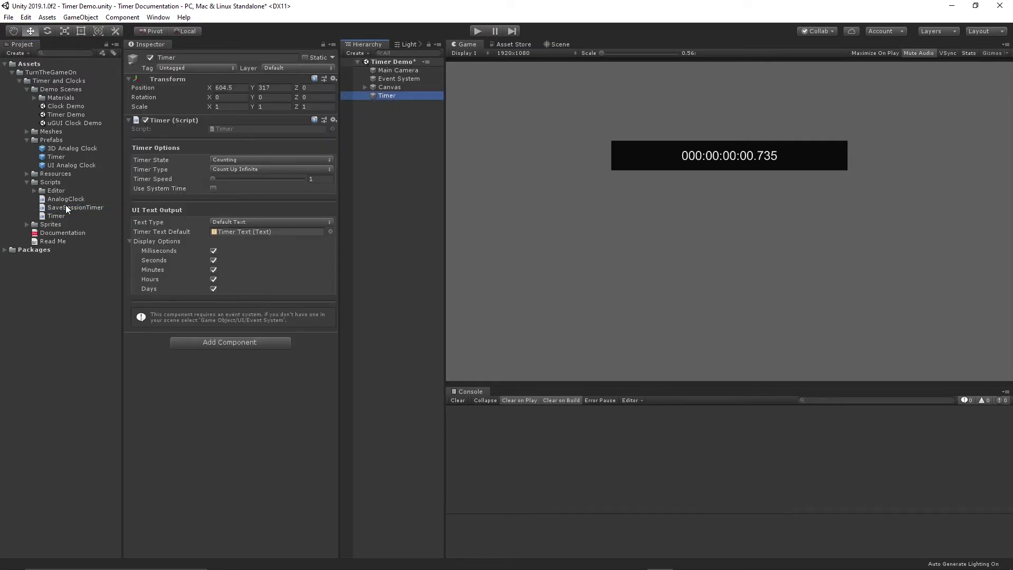
left_click_drag(66, 206, 244, 376)
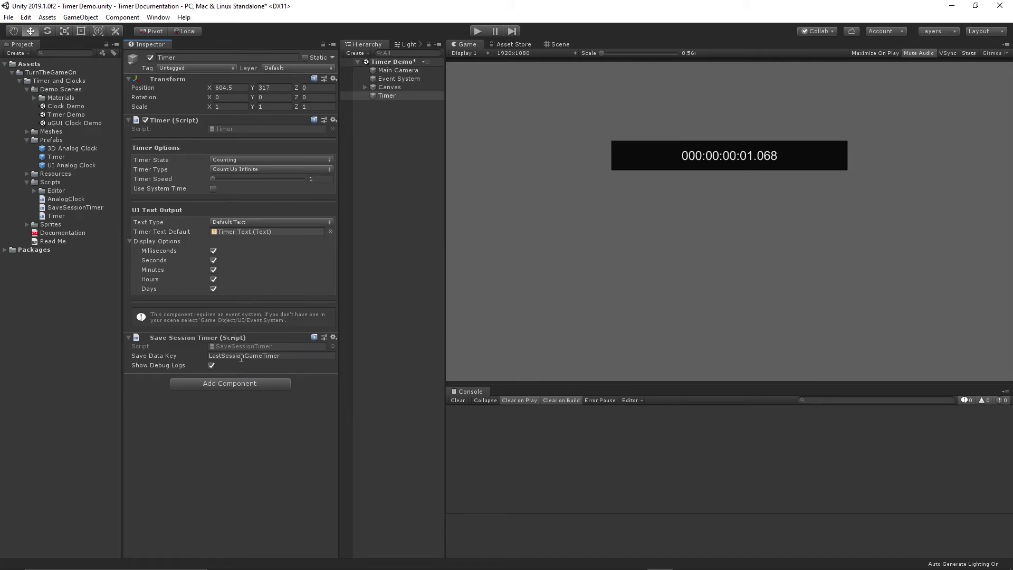
Review the Save Session Timer's Save Data Key and clear its stored data with DeleteKeyValue
left_click(241, 357)
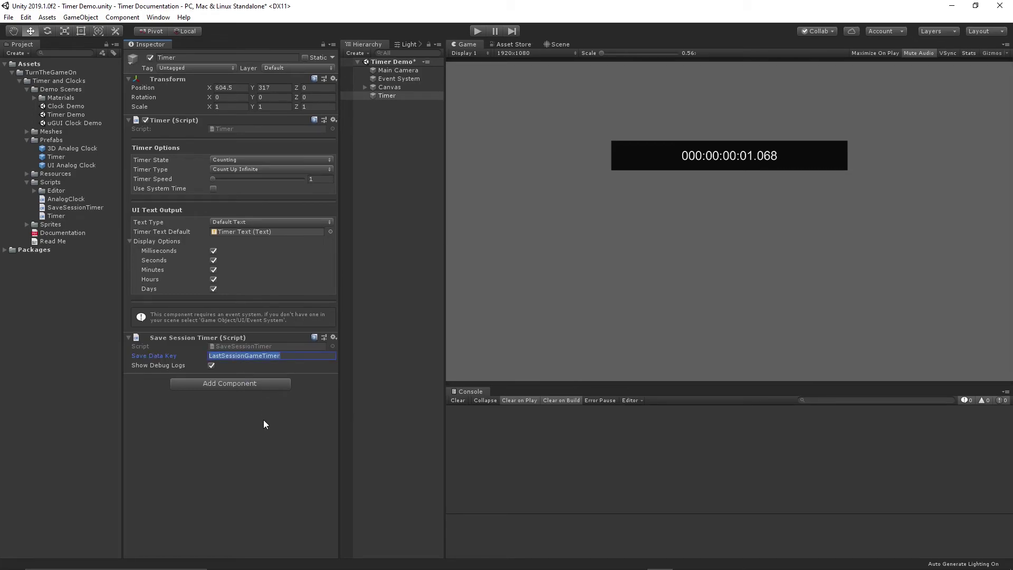
left_click(253, 432)
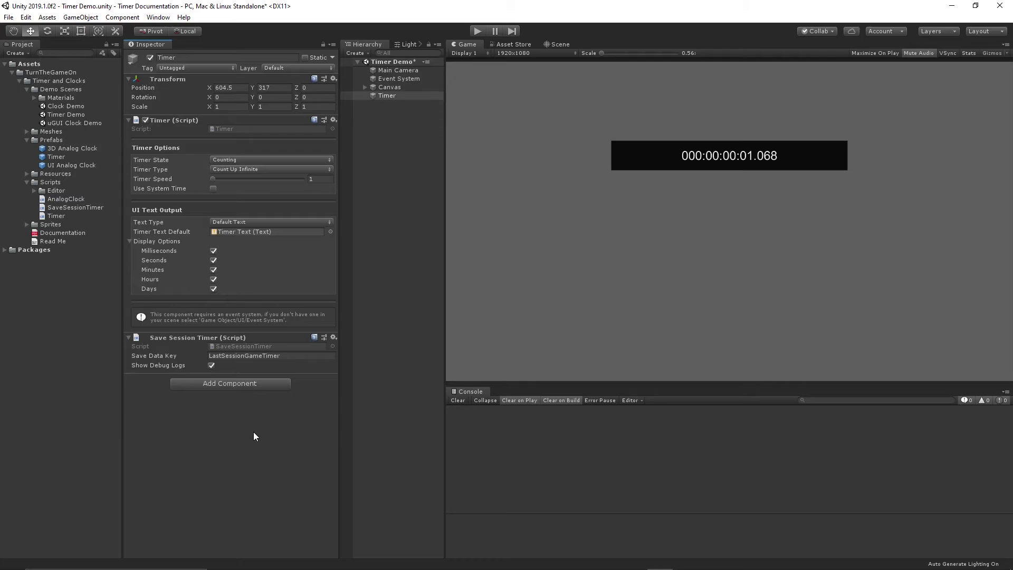
left_click(284, 357)
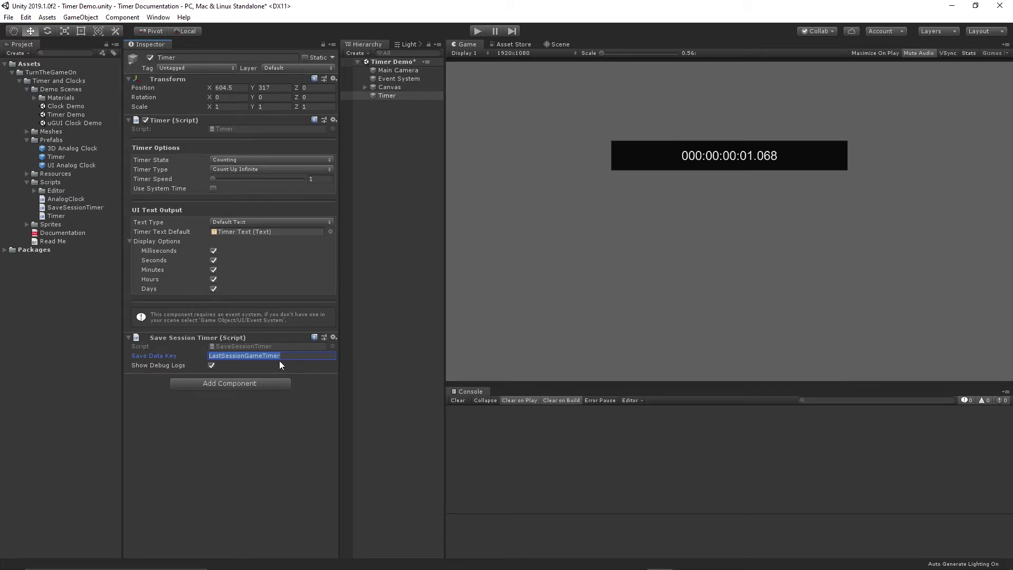
left_click(285, 431)
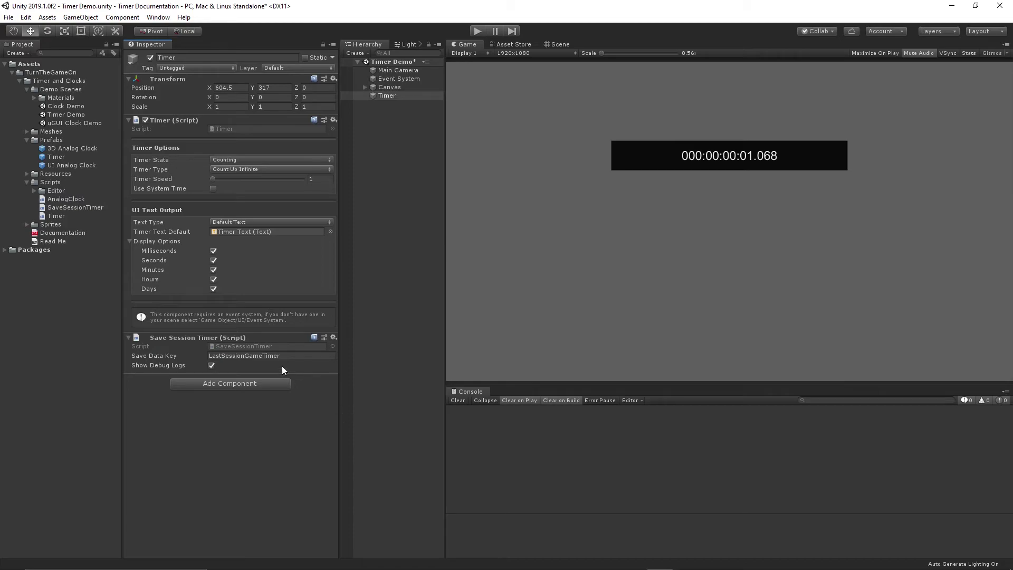
left_click(270, 356)
left_click(278, 430)
left_click(334, 337)
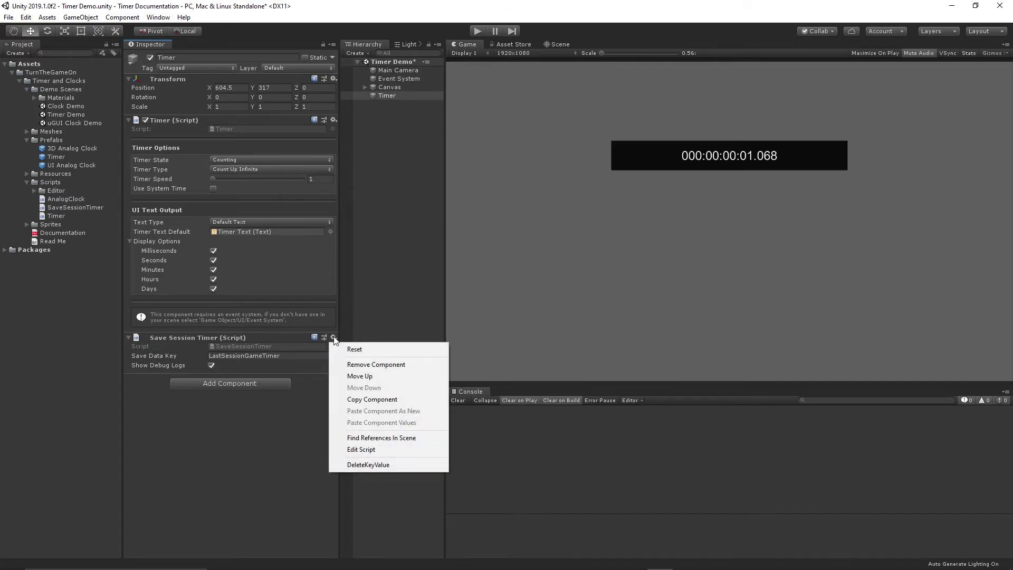
left_click(362, 465)
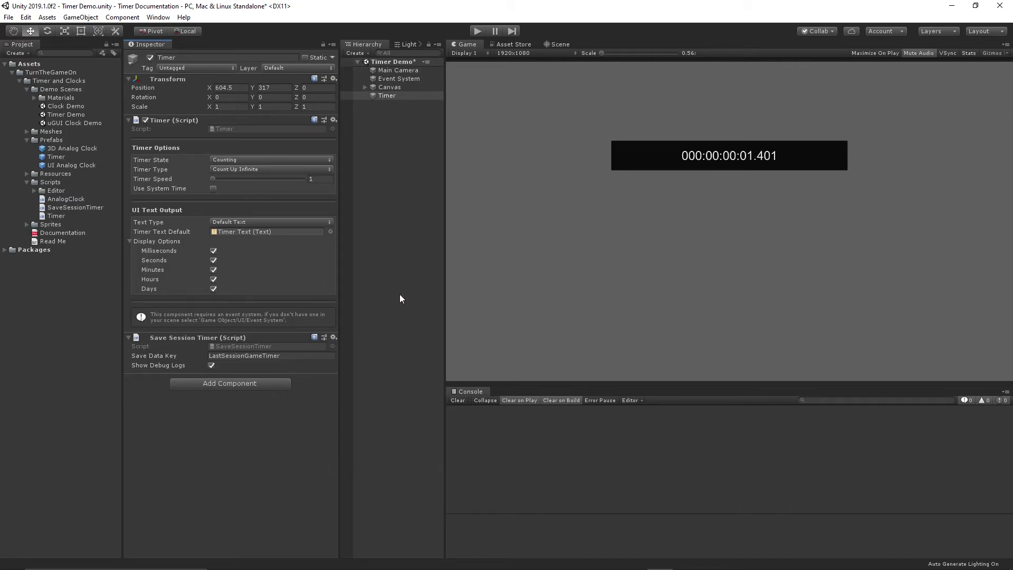
Run the scene in Play mode and inspect the Save Session Timer's debug log entry
left_click(477, 30)
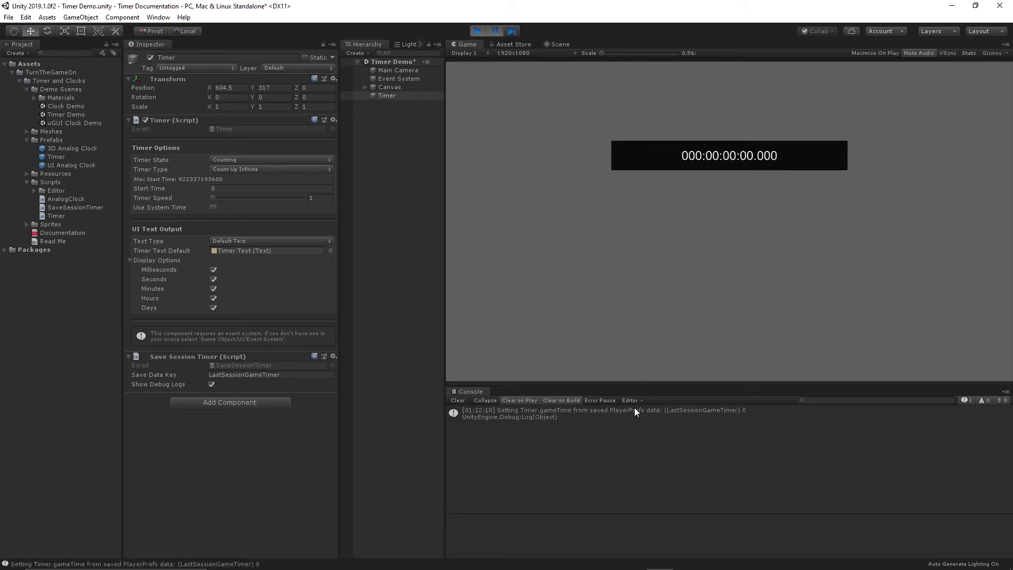
left_click(533, 413)
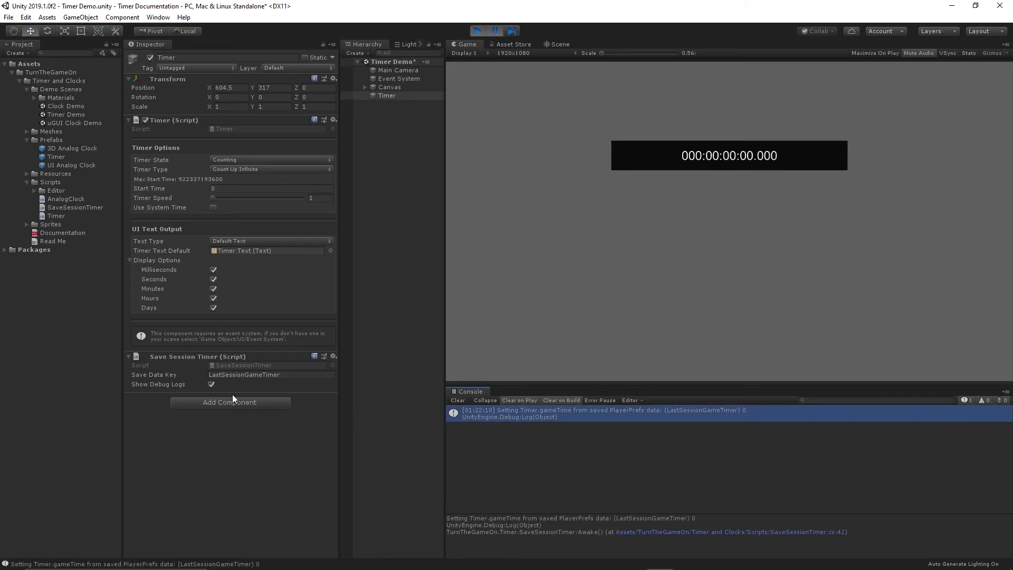
Let the paused timer run briefly, stop playback, and inspect the Console entries for saving the game time
left_click(212, 384)
left_click(501, 29)
left_click(495, 31)
left_click(477, 31)
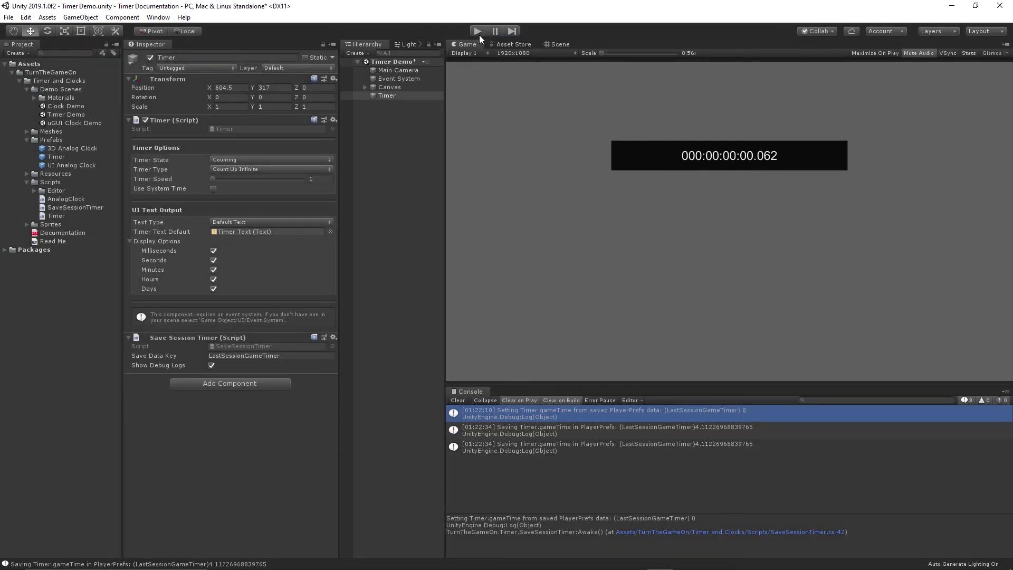
left_click(622, 429)
left_click(626, 446)
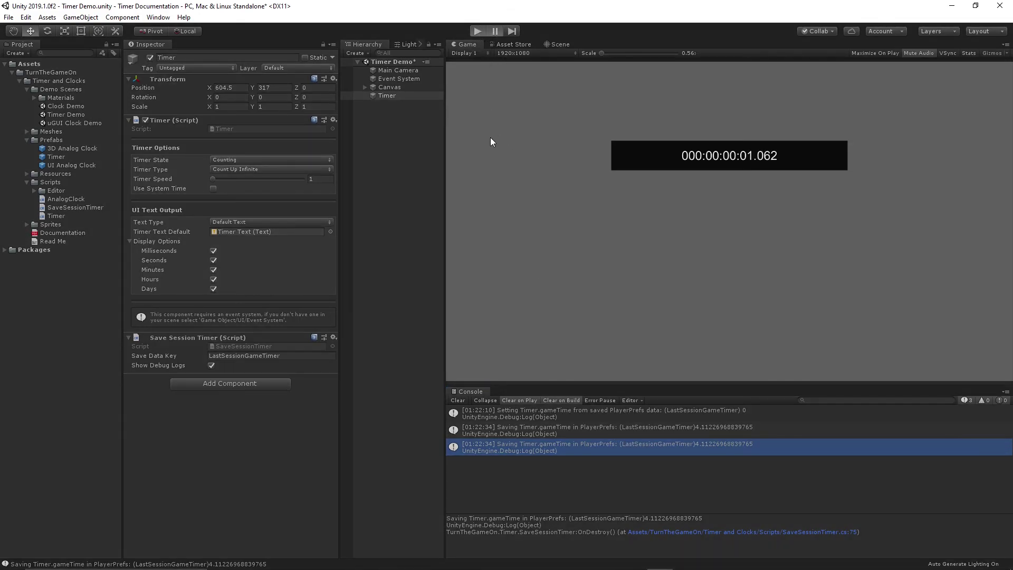
Replay the scene to test restoring the saved session time, inspecting the load entry in the Console, and end playback with the Timer deselected
key("ctrl+p")
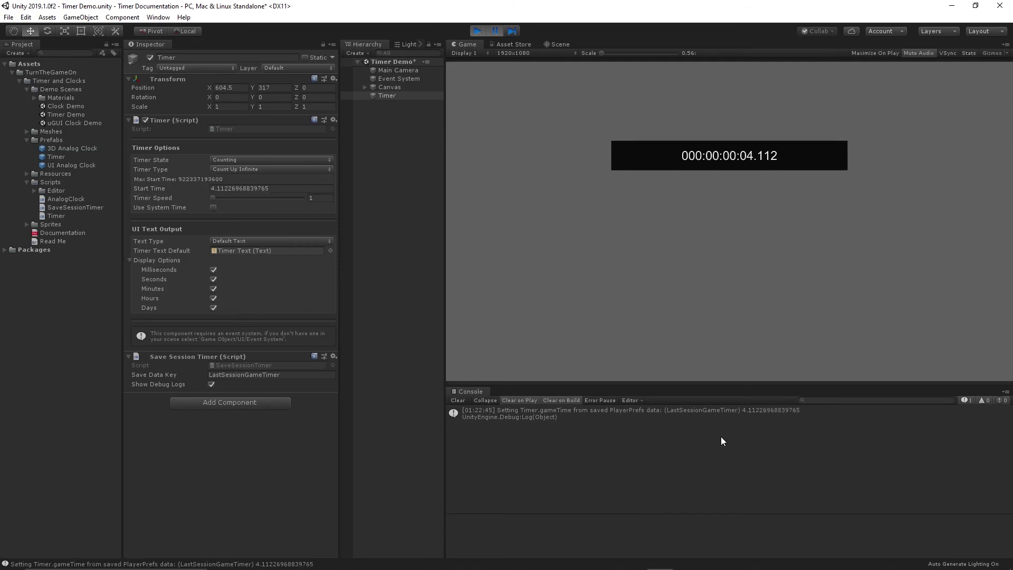
left_click(678, 413)
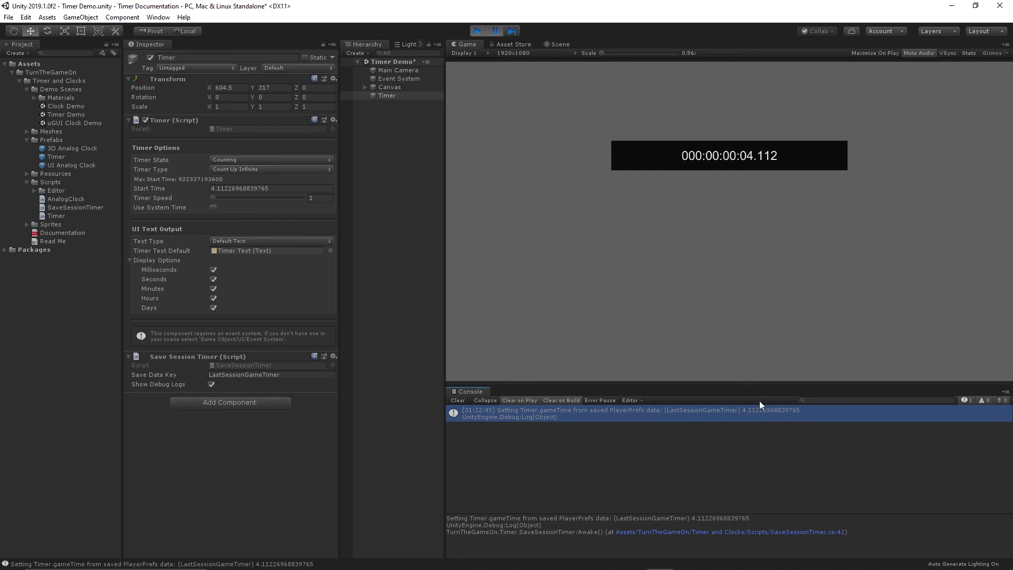
left_click(498, 31)
left_click(478, 30)
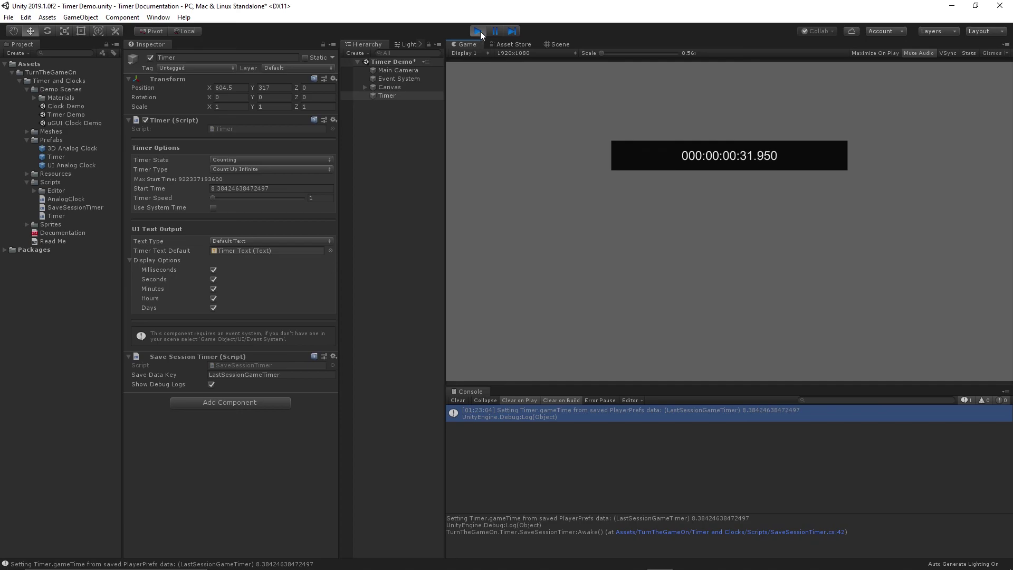
left_click(477, 31)
left_click(408, 155)
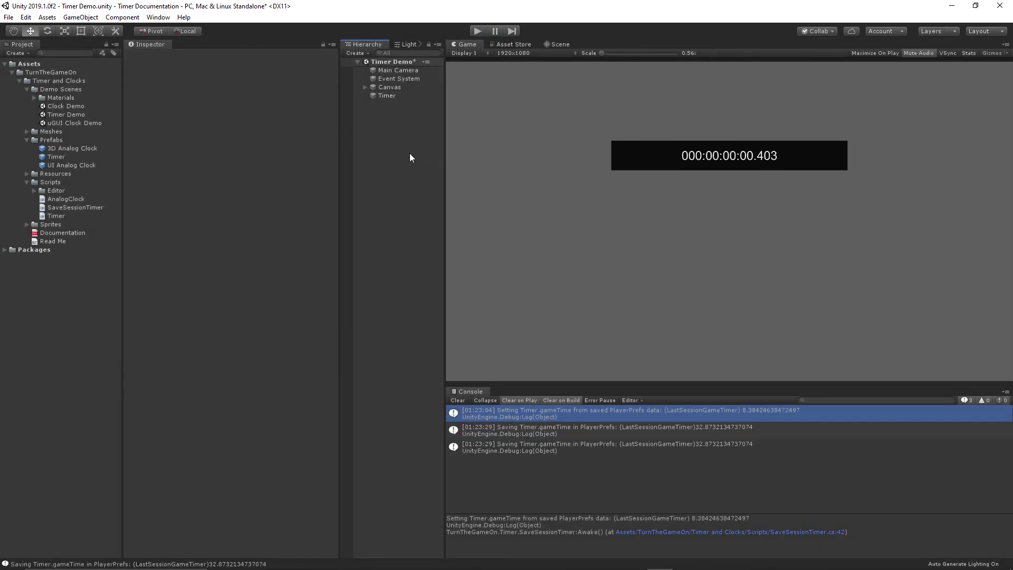